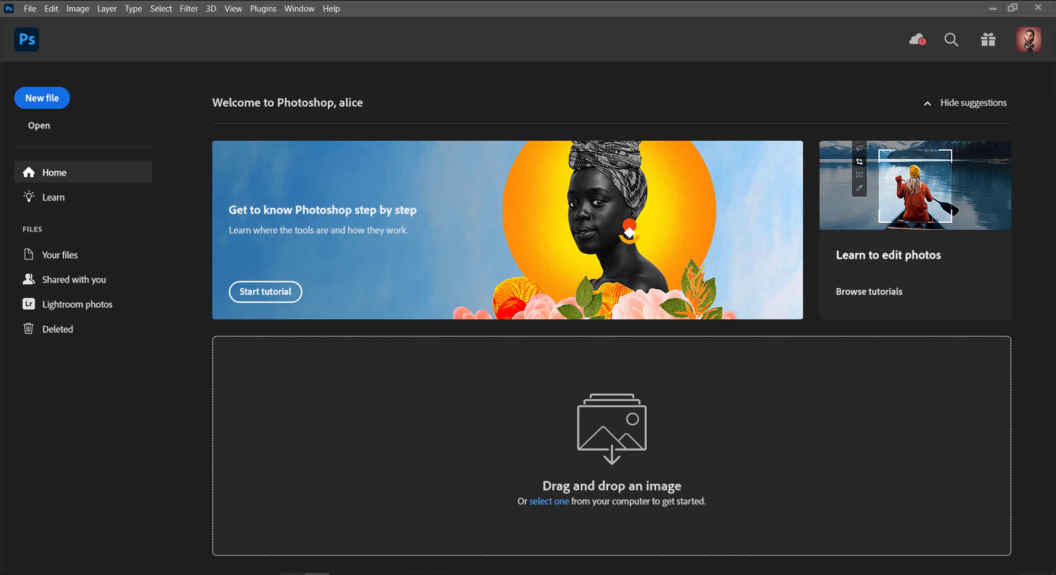
Drag Rotate_Crop_Trim from the 02_Size folder in File Explorer into Photoshop to open it
key(alt+Tab)
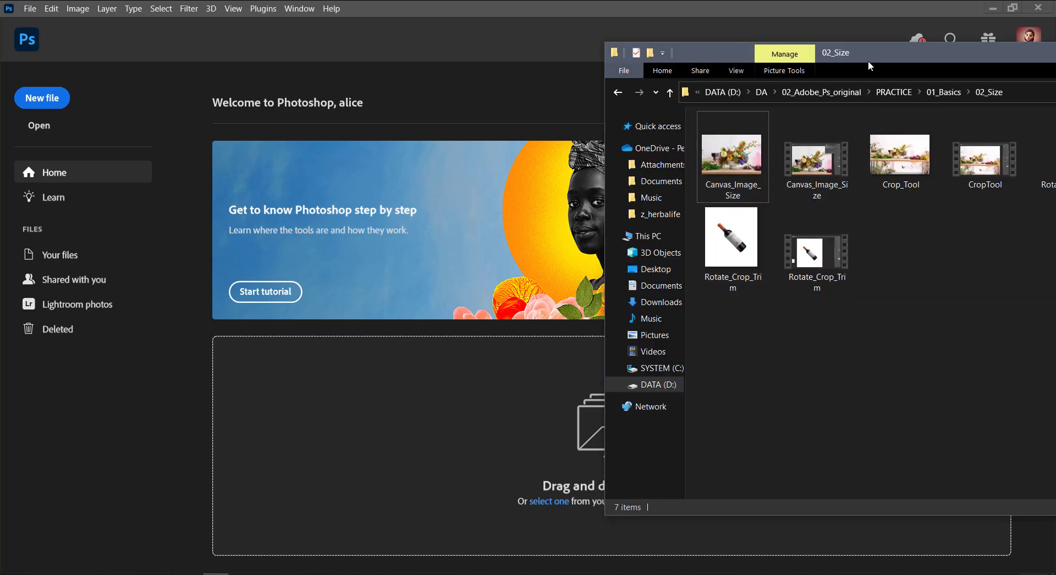
drag(688, 52, 803, 53)
mouse_move(839, 237)
mouse_down()
mouse_move(498, 83)
mouse_move(686, 142)
mouse_up()
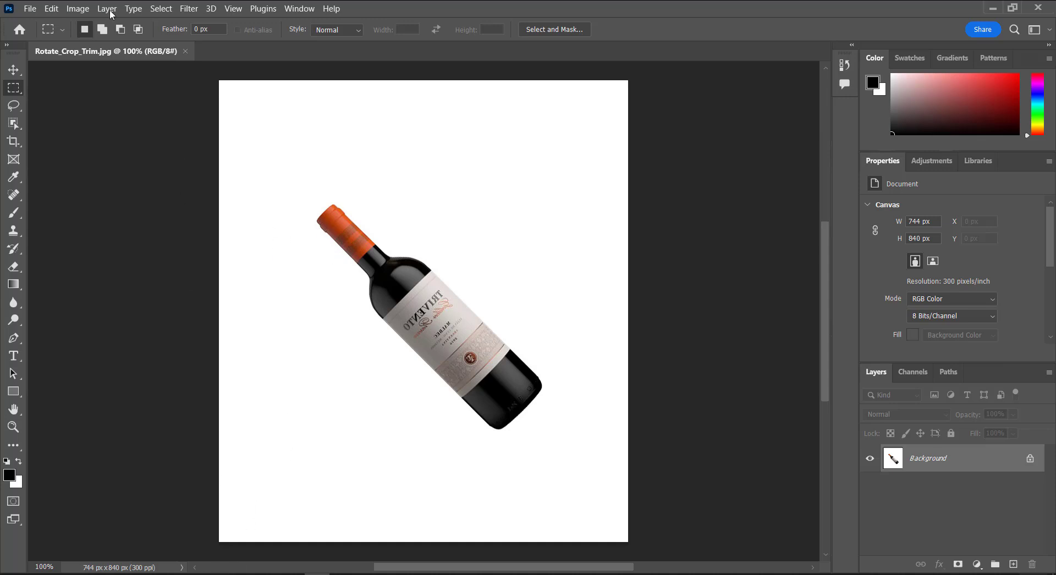
click(20, 31)
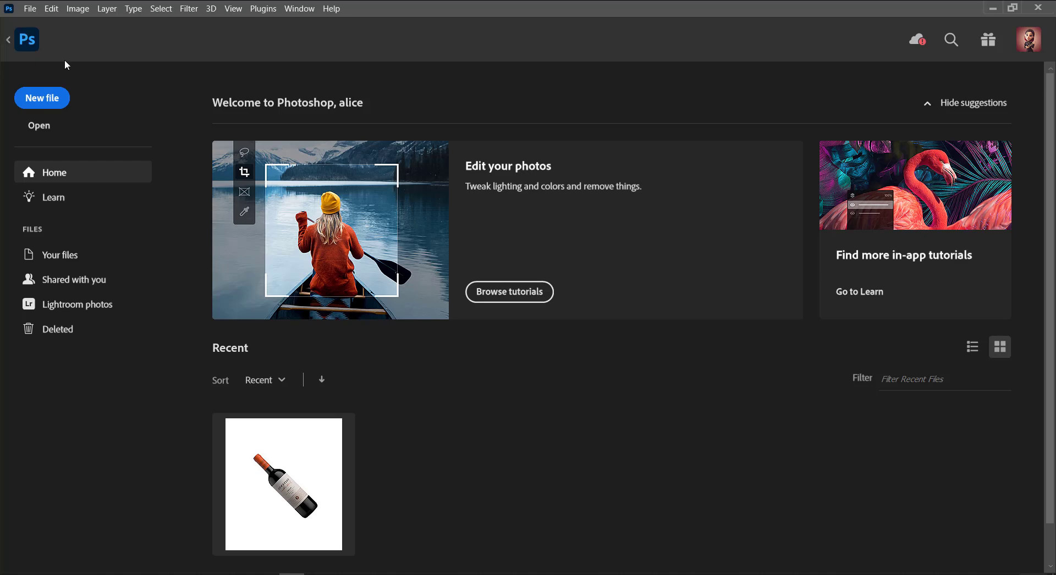
click(28, 42)
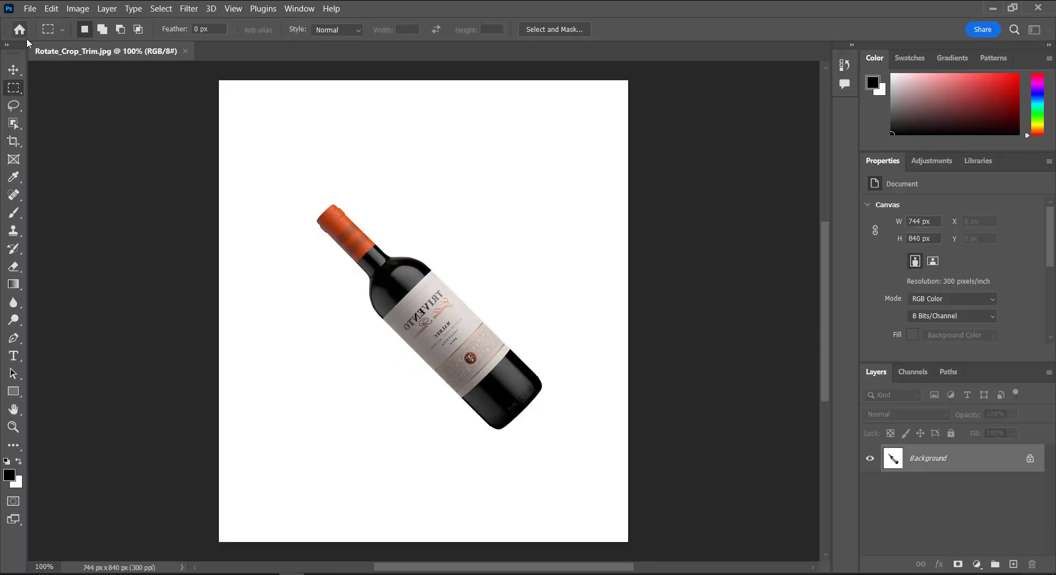
click(21, 31)
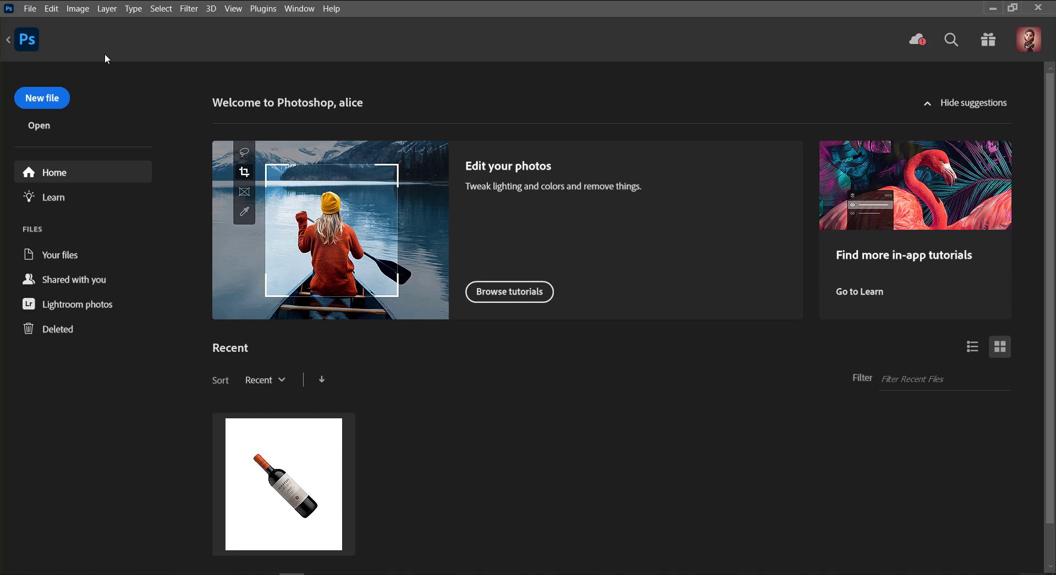
click(48, 130)
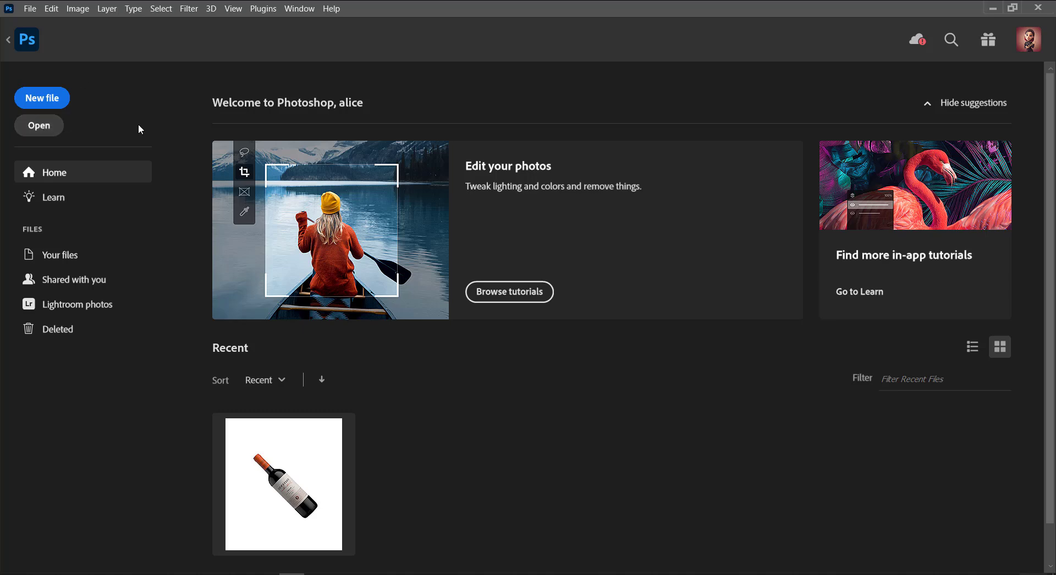
click(175, 238)
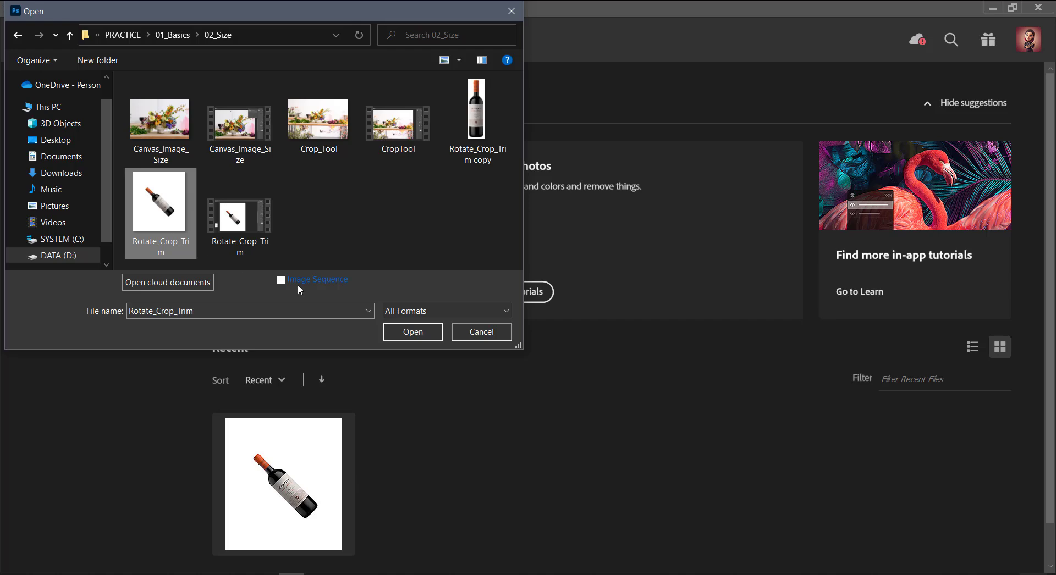
click(412, 332)
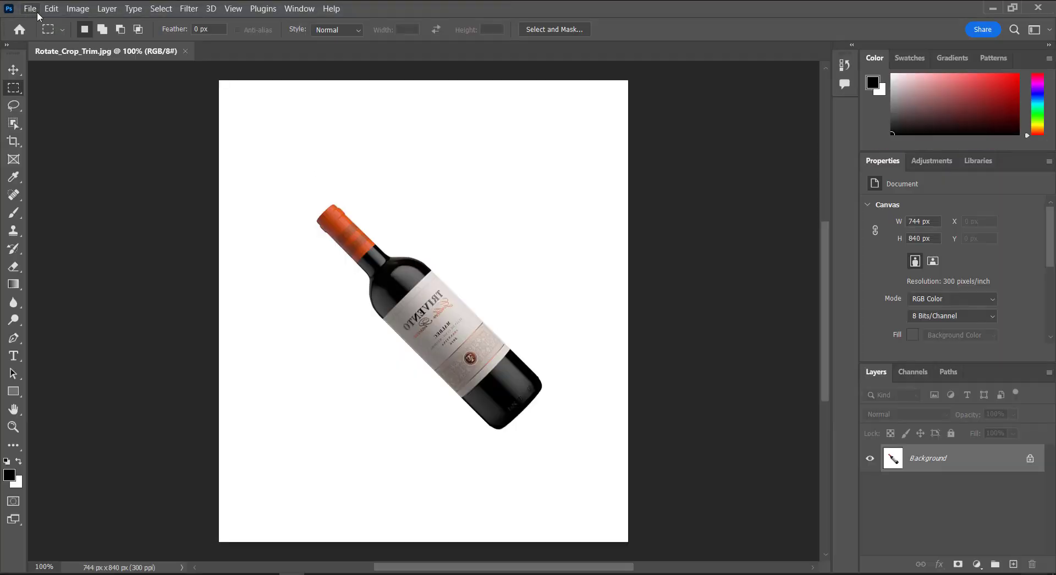
click(30, 8)
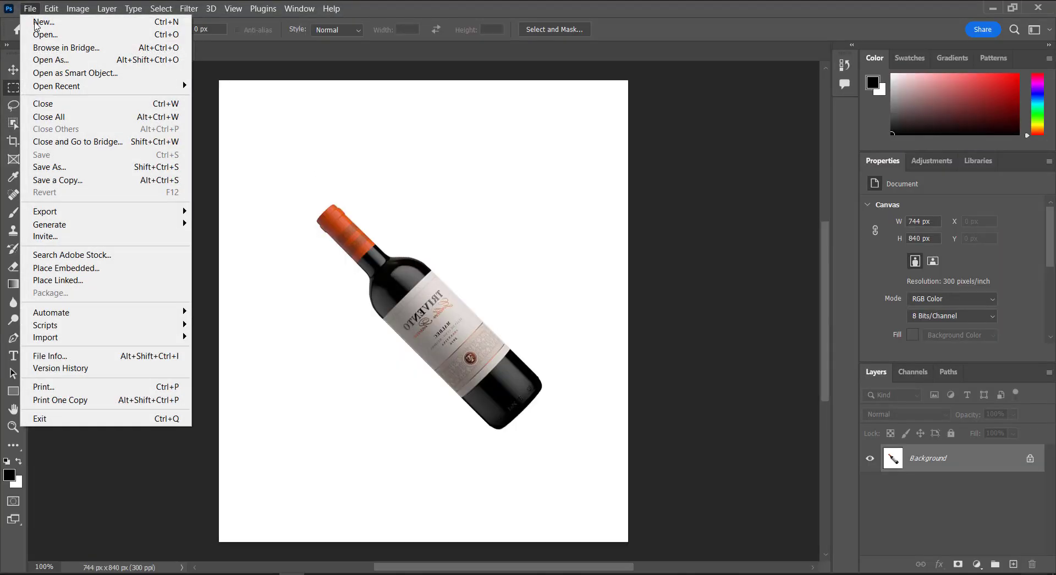
click(93, 36)
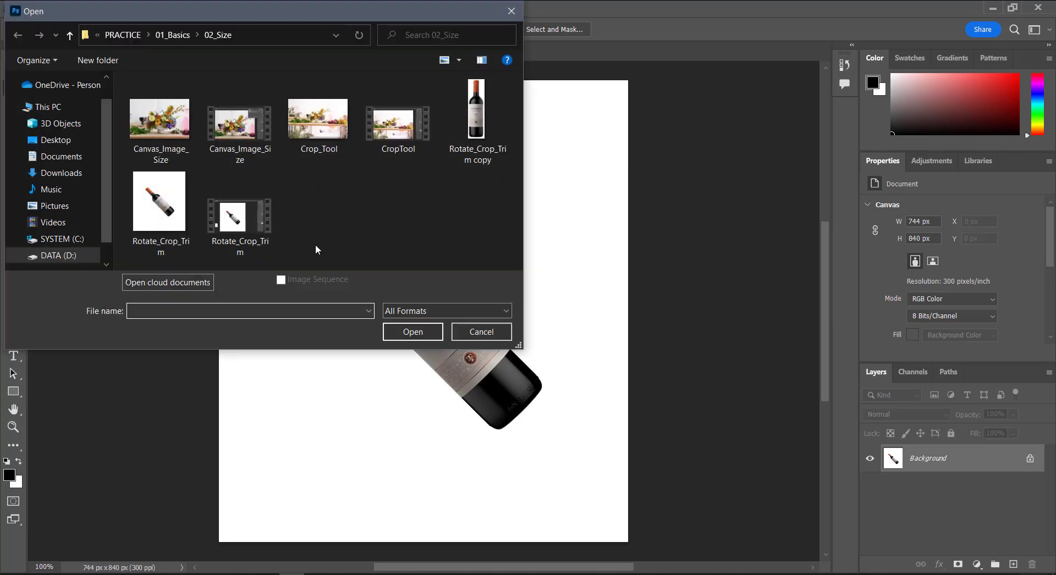
click(498, 336)
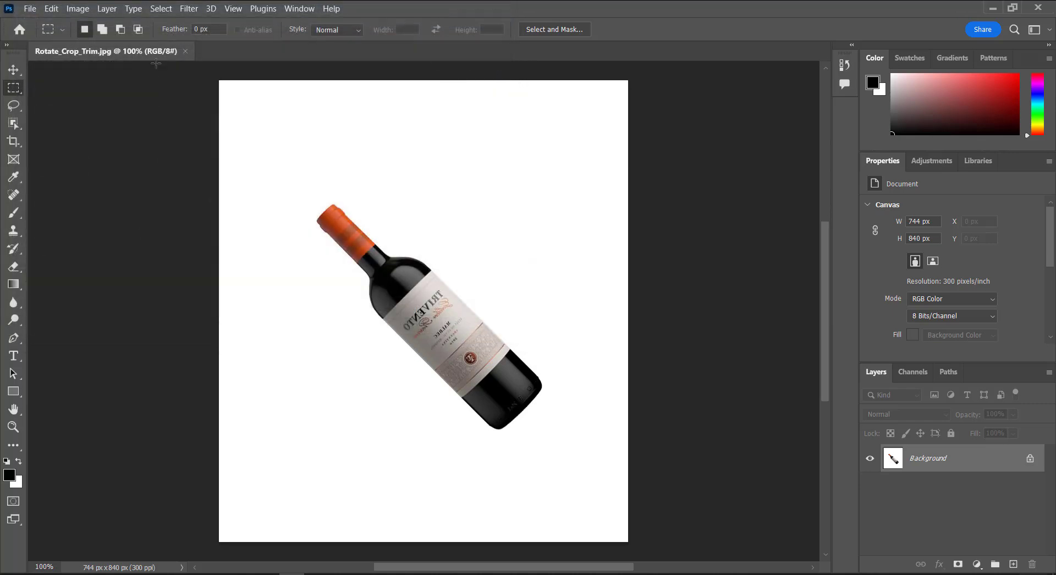
click(186, 51)
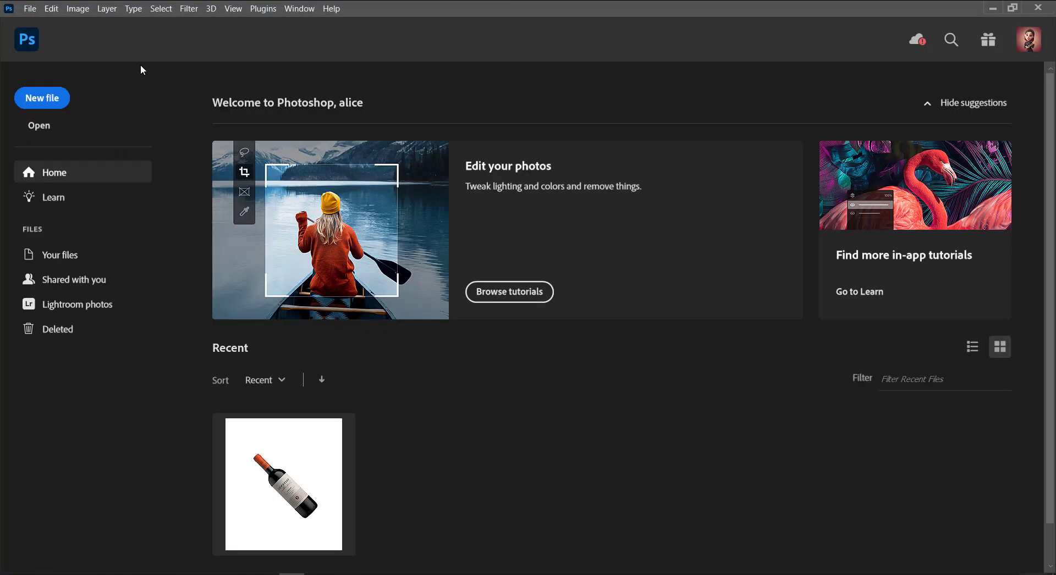
Check File > Open Recent, then close the Rotate_Crop_Trim wine bottle document from its tab menu
click(284, 456)
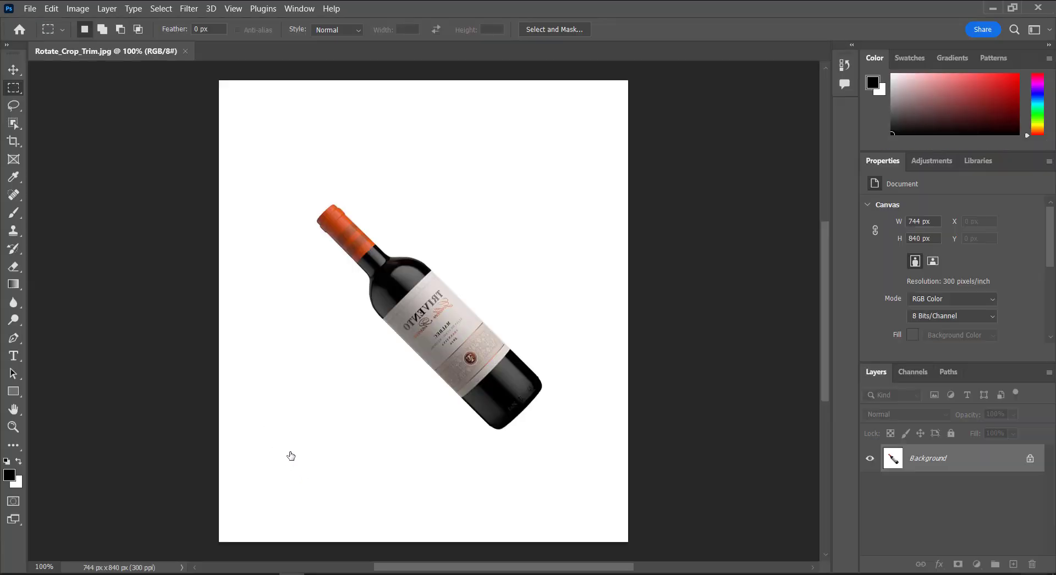
click(31, 8)
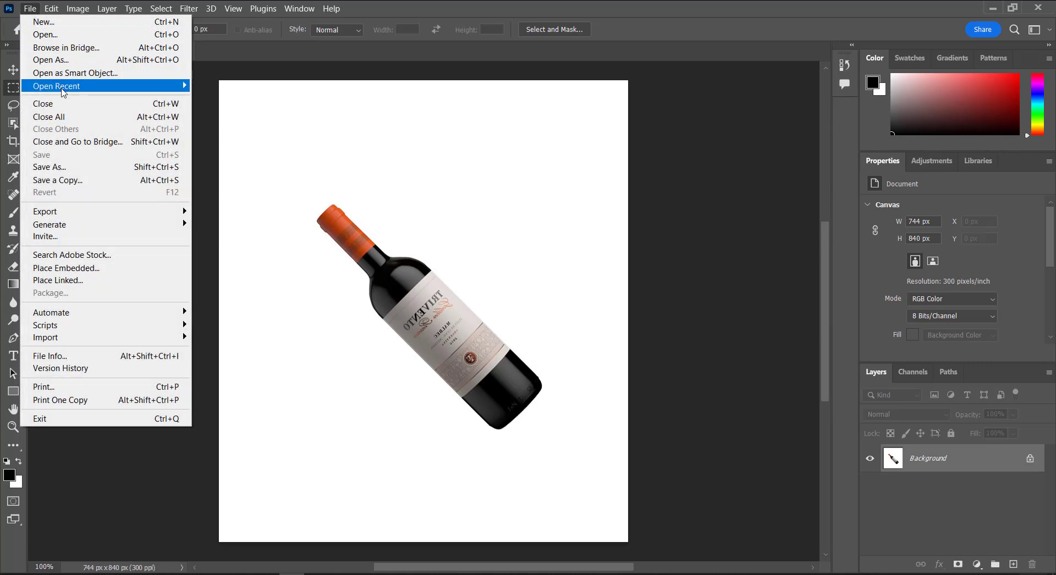
mouse_move(56, 86)
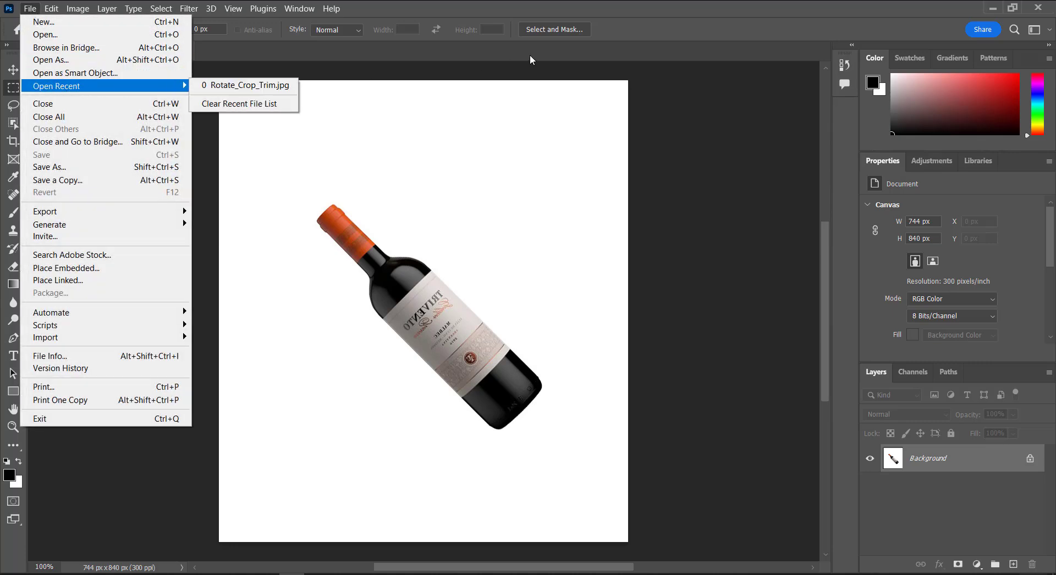
click(230, 86)
right_click(172, 52)
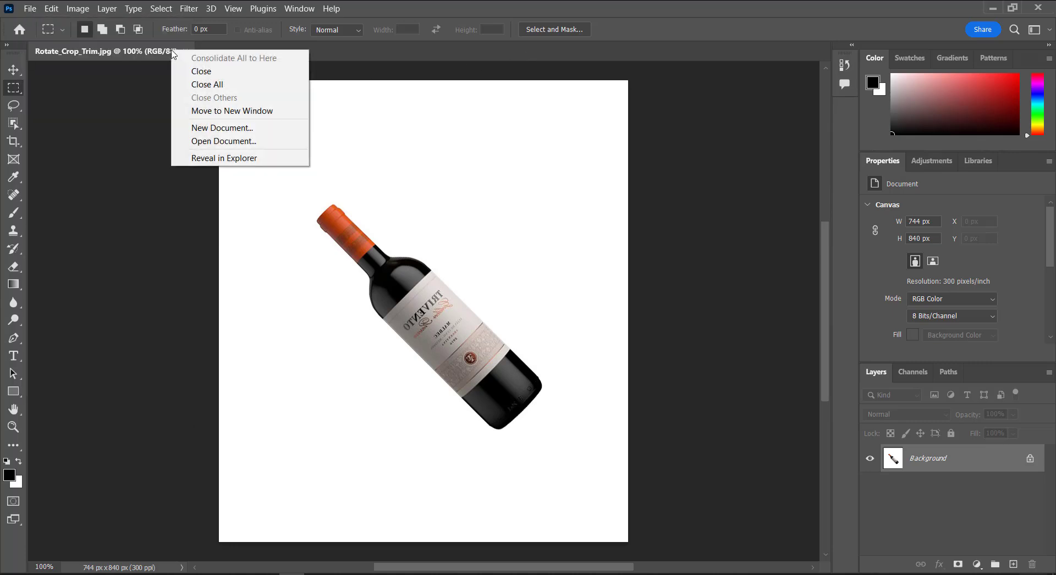
click(203, 70)
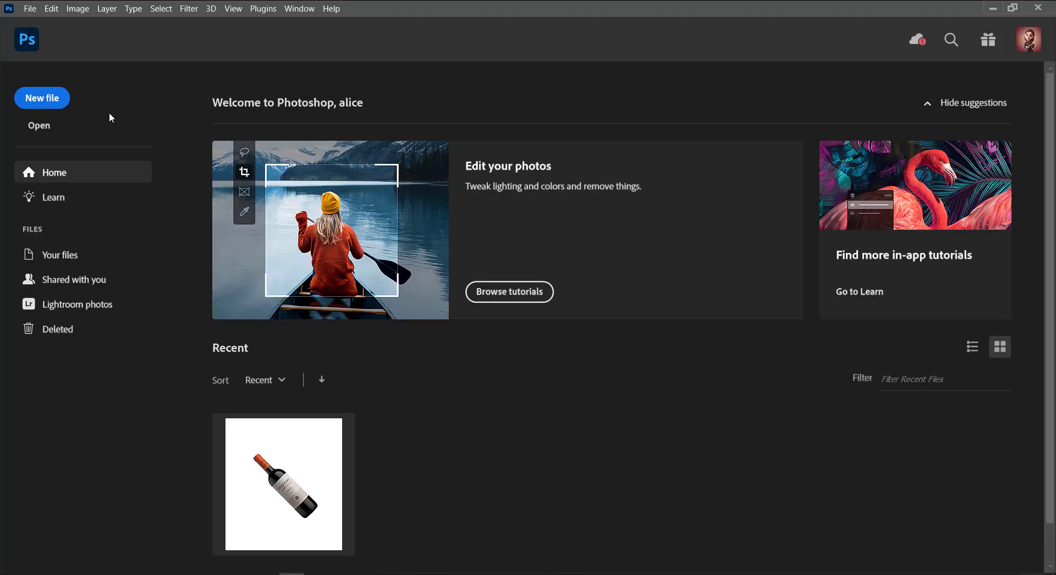
Start a new document from the File menu and set its size units to pixels
click(44, 99)
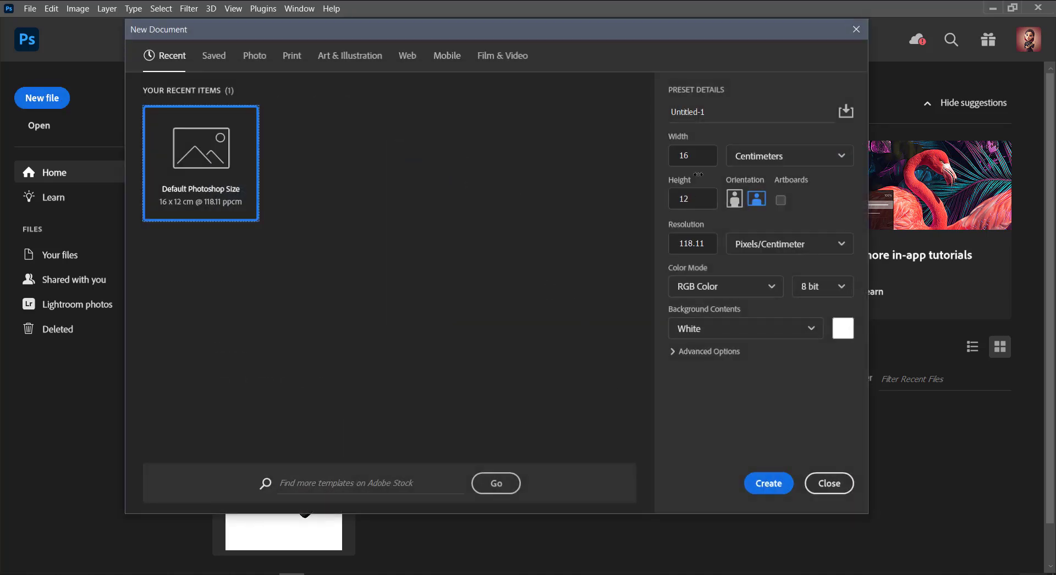
click(856, 29)
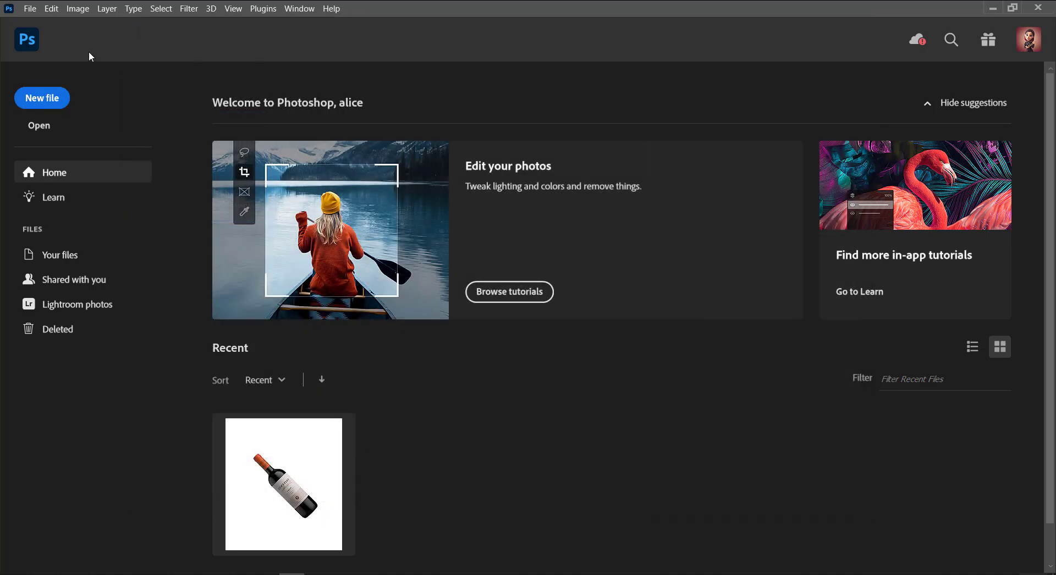
click(30, 8)
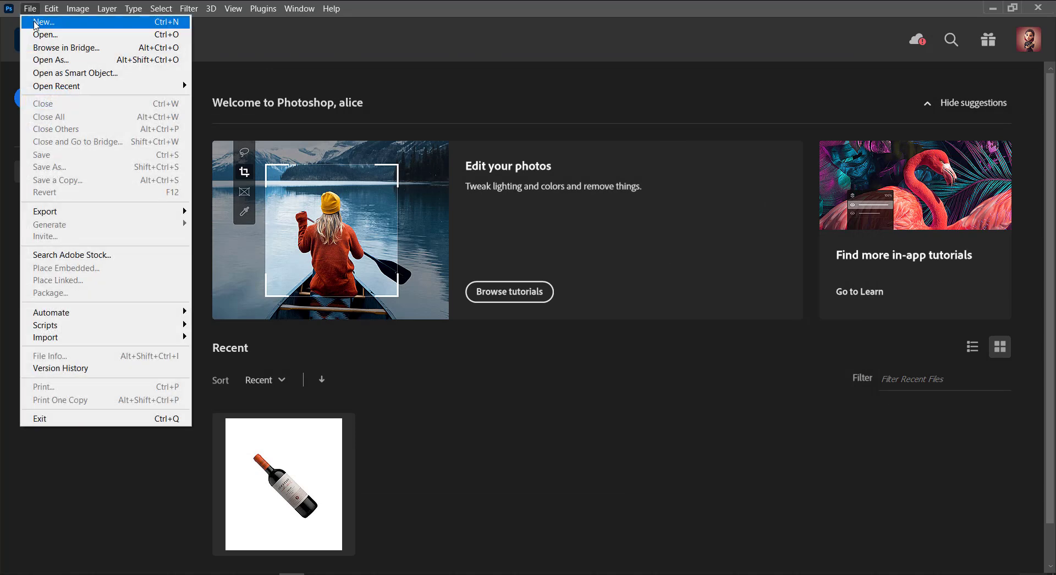
click(106, 22)
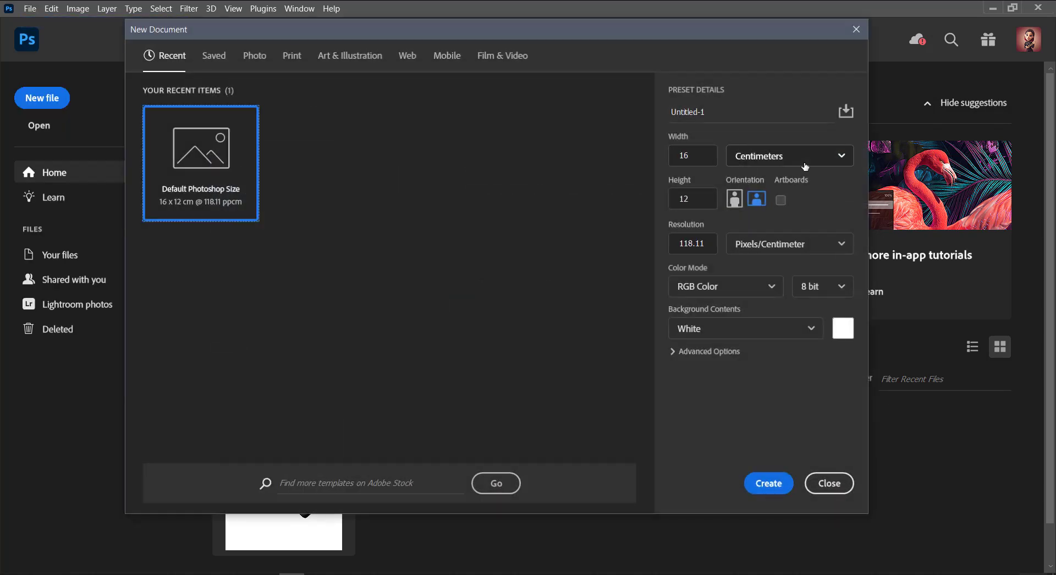
click(786, 156)
click(764, 182)
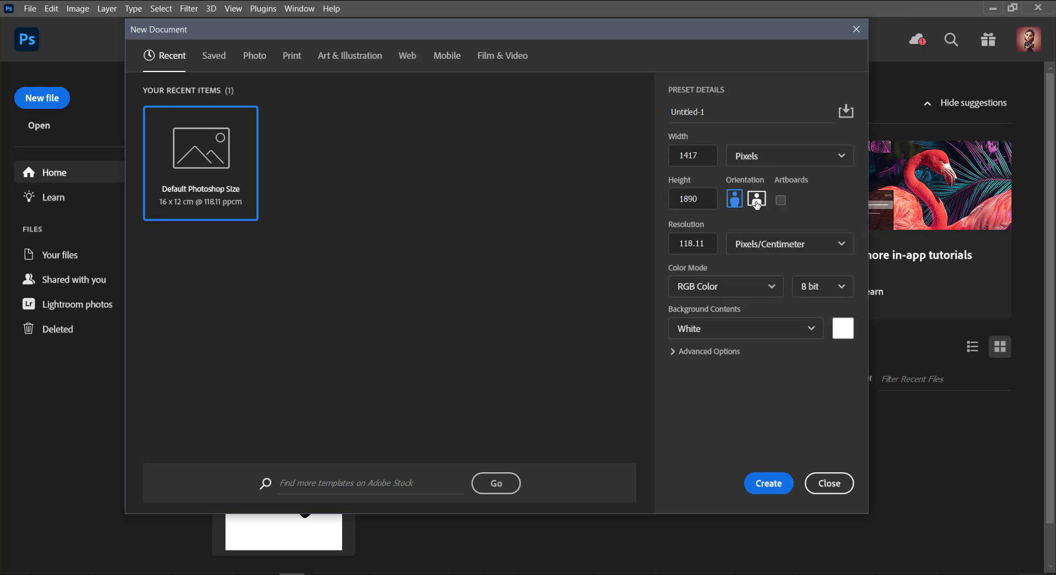
Set resolution to 72 Pixels/Inch and create the 1890×1417 px white document
click(731, 242)
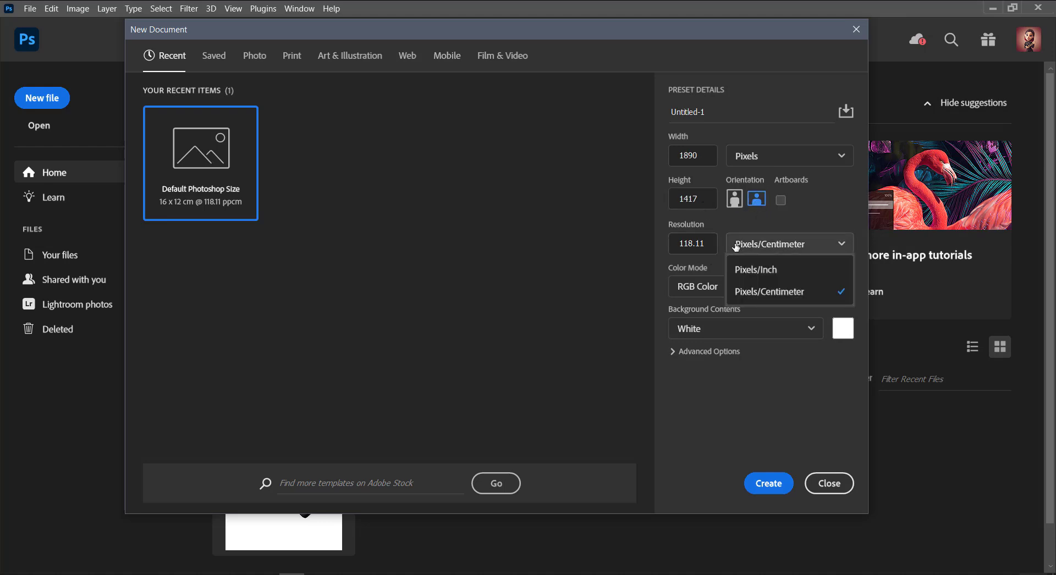
click(762, 268)
drag(694, 243, 658, 247)
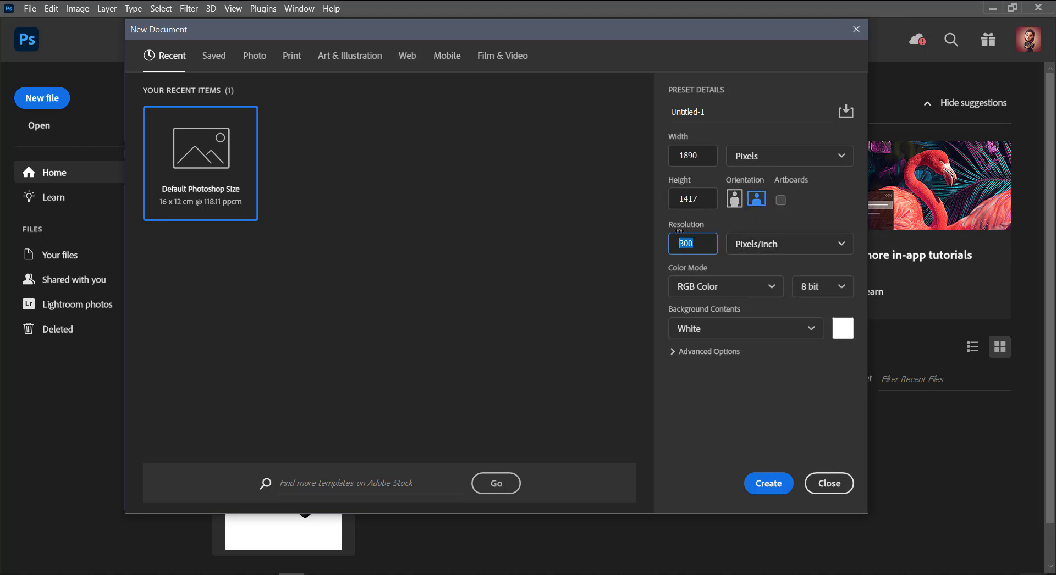
text(72)
click(694, 198)
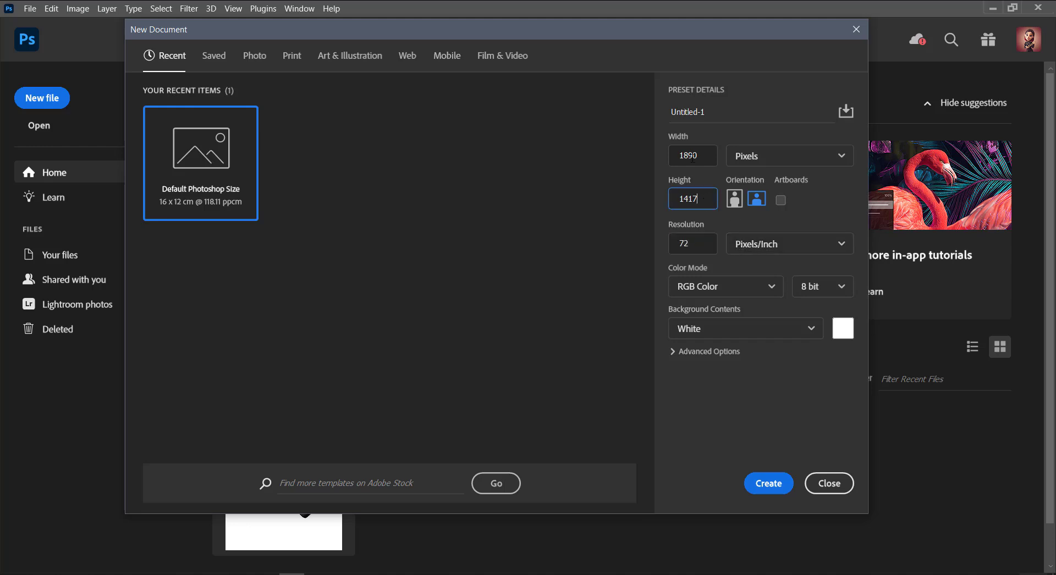
click(707, 157)
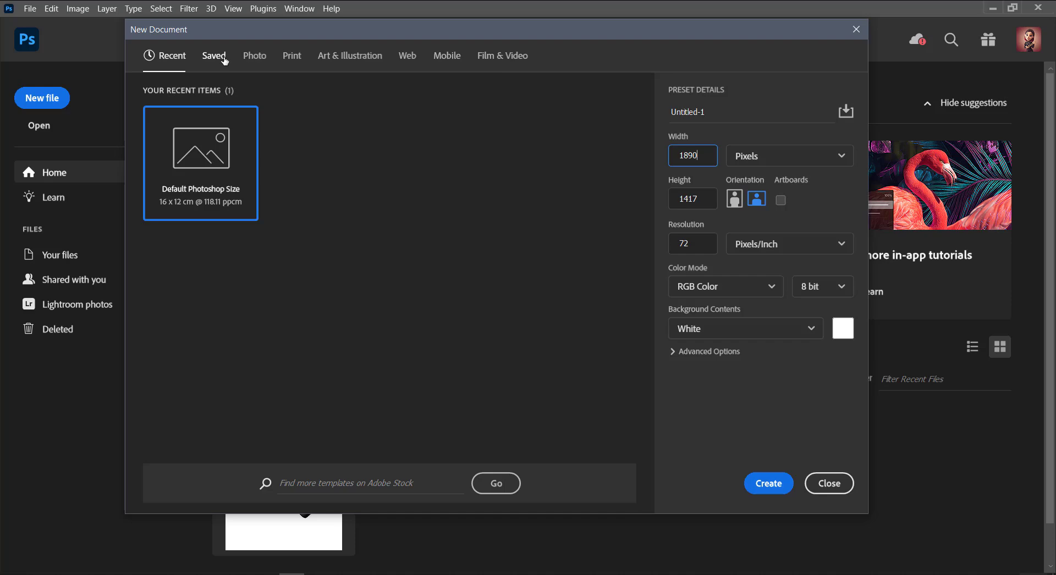
click(773, 486)
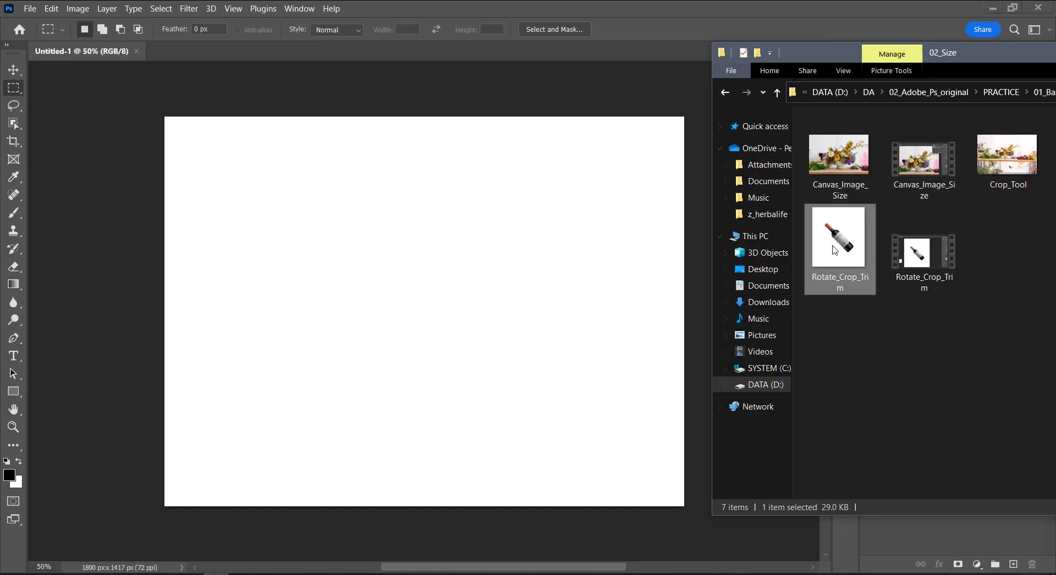
Drag the wine bottle photo into Photoshop, then close that extra document
mouse_move(839, 236)
mouse_down()
mouse_move(384, 186)
mouse_move(336, 49)
mouse_up()
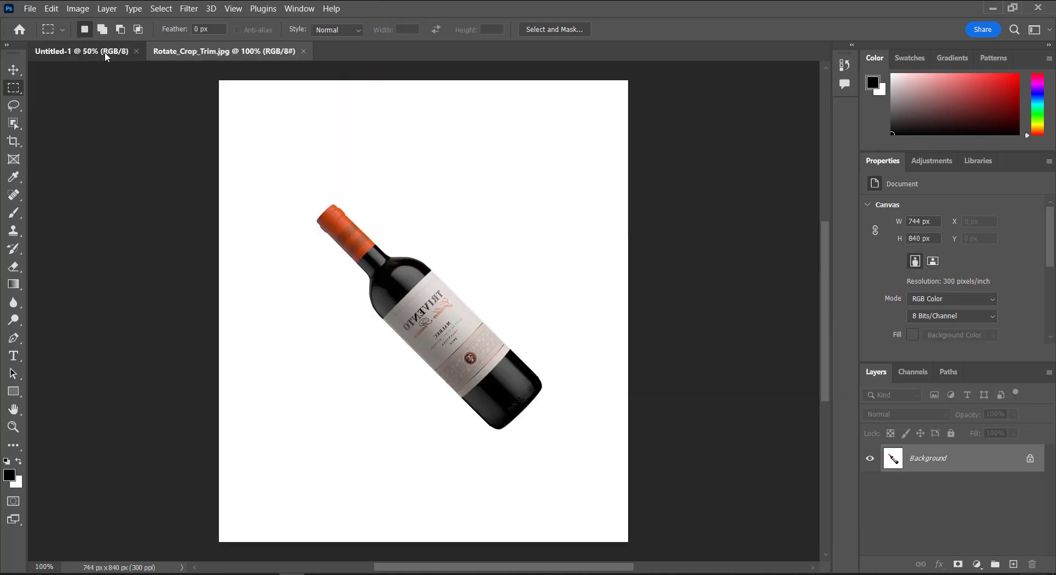
click(82, 51)
click(203, 51)
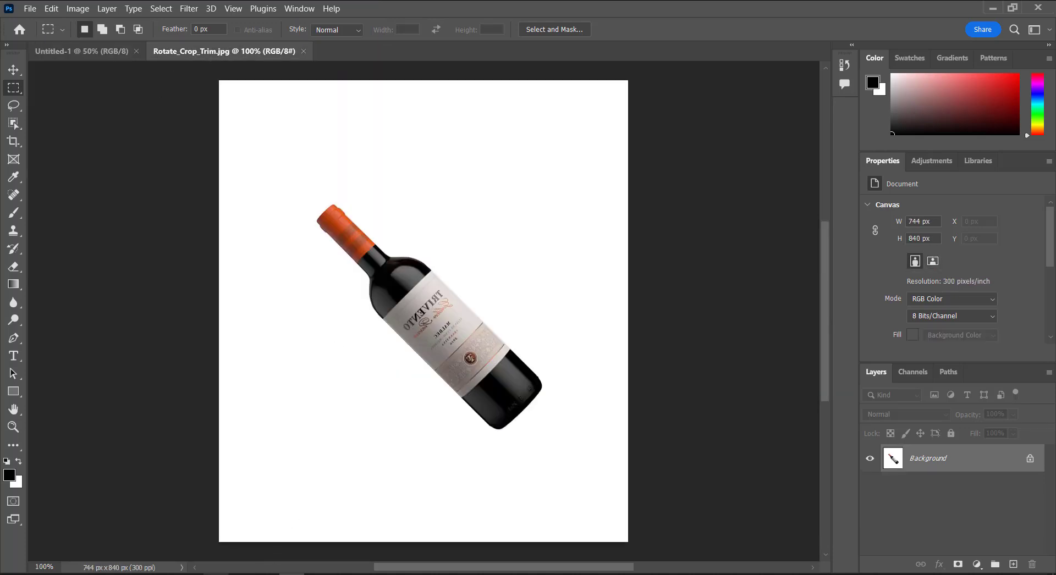
key(v)
click(303, 51)
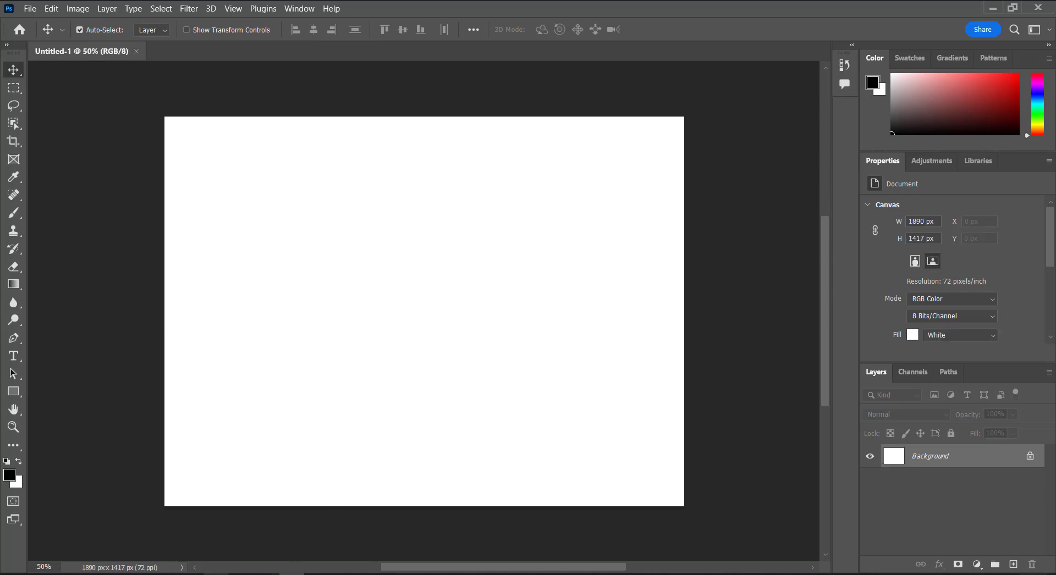
Place the Canvas_Image_Size flower photo onto the blank canvas and commit it
key(alt+Tab)
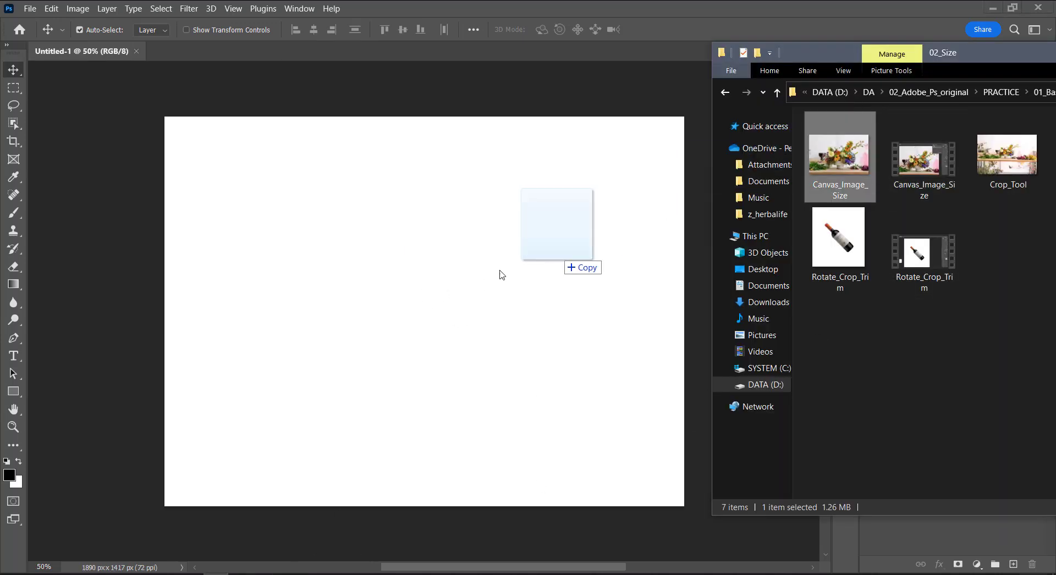
drag(825, 159, 488, 279)
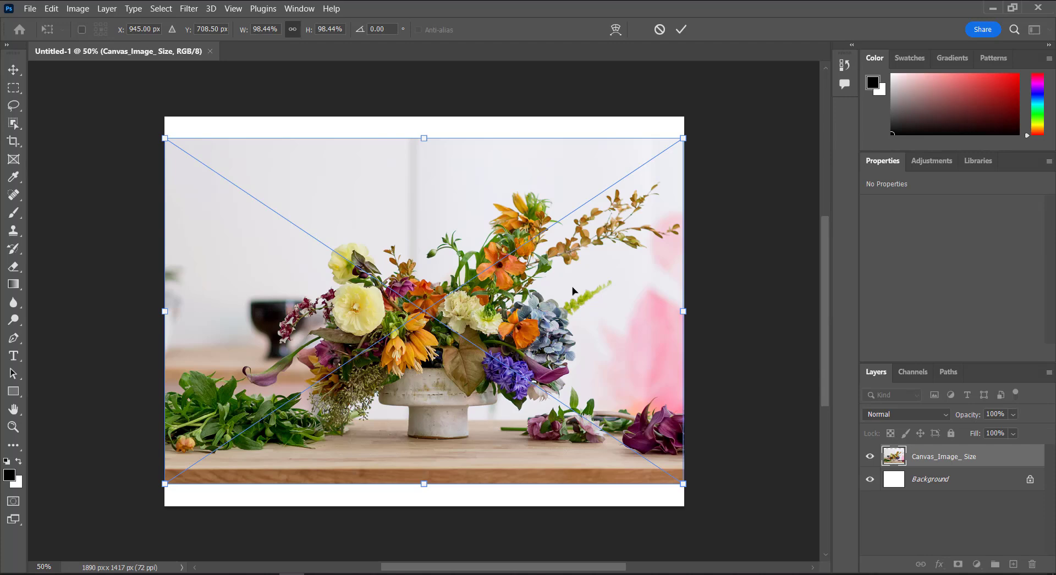
click(687, 34)
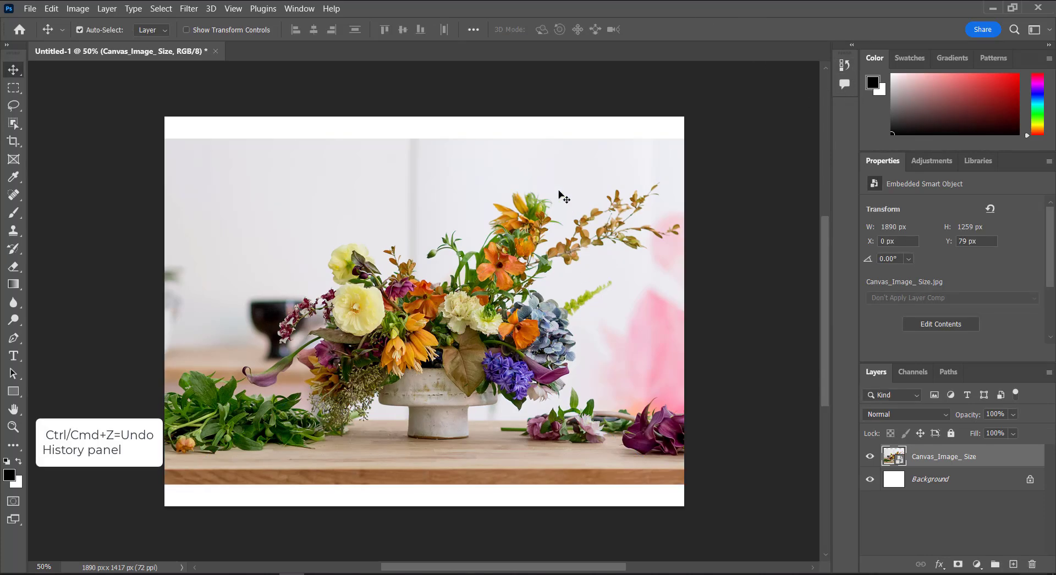
Undo and redo the flower photo placement with Ctrl+Z and Edit menu commands, ending placed
key(ctrl+z)
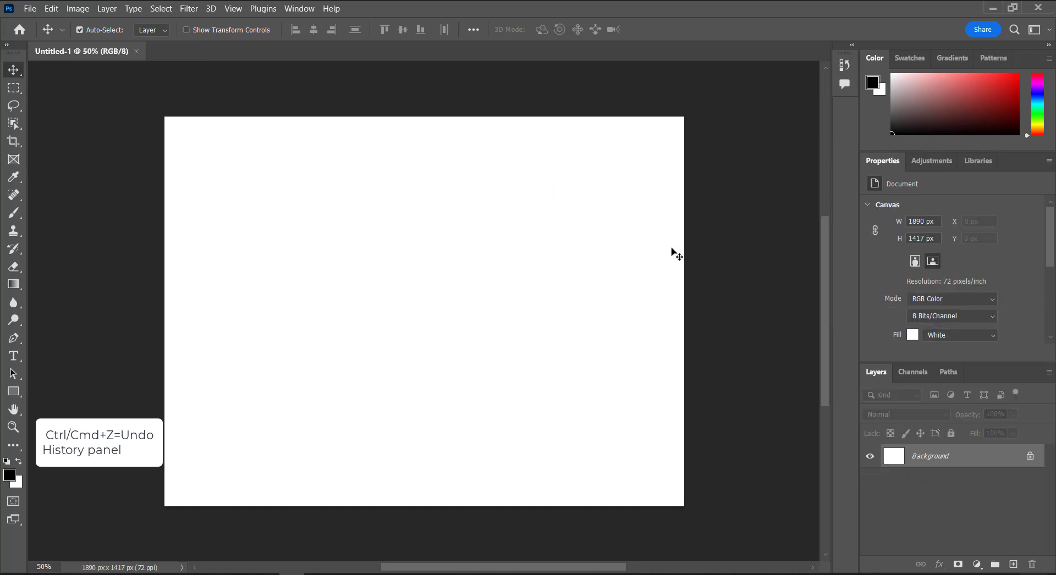
click(55, 10)
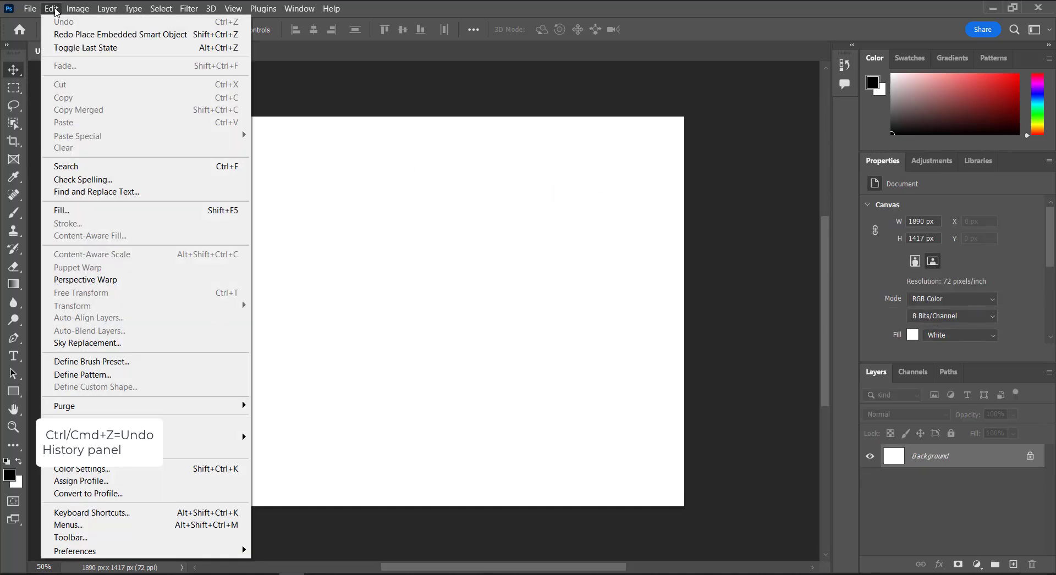
click(77, 34)
click(55, 10)
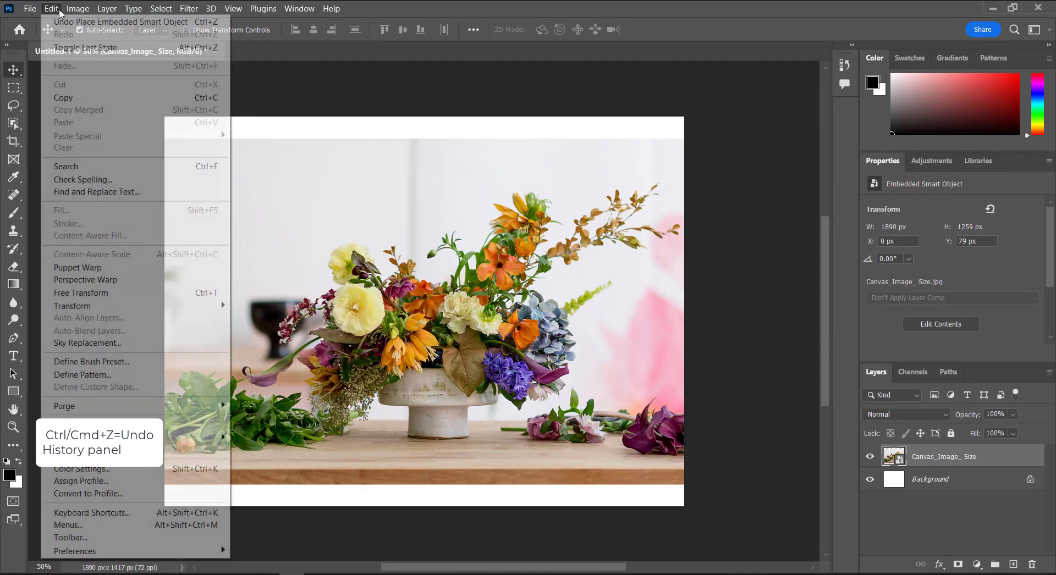
click(60, 23)
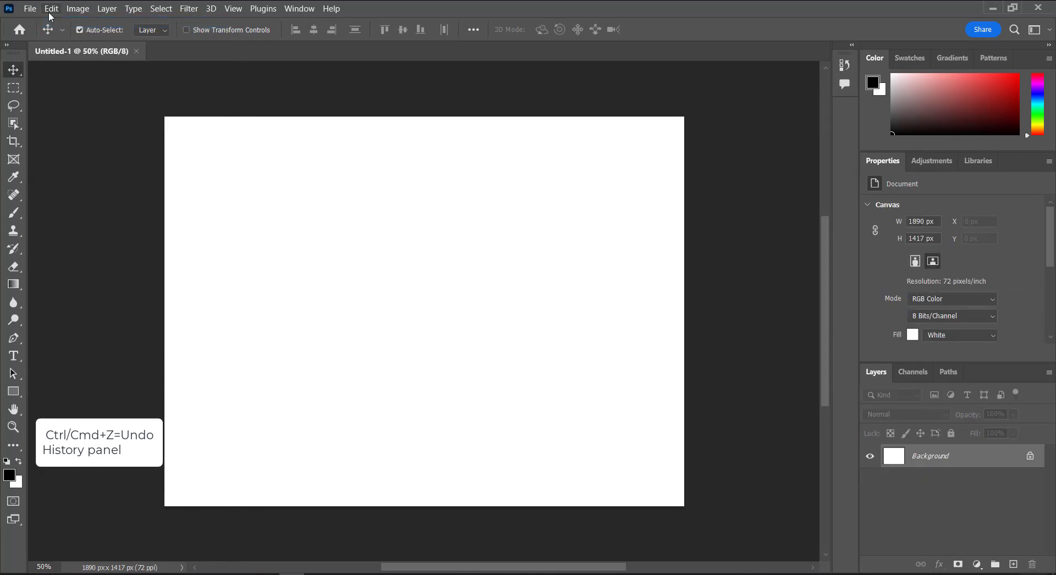
click(51, 8)
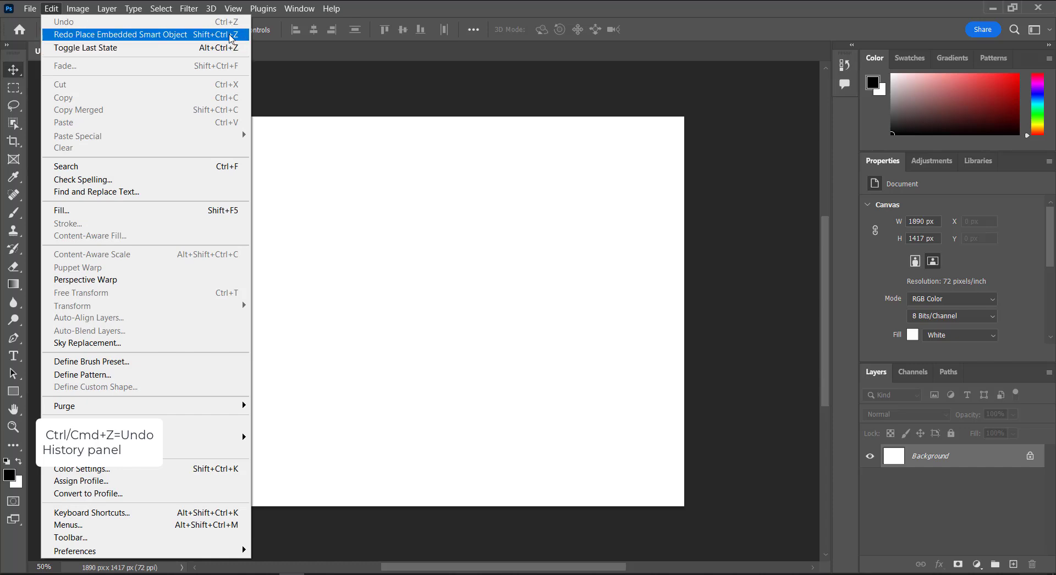
click(231, 35)
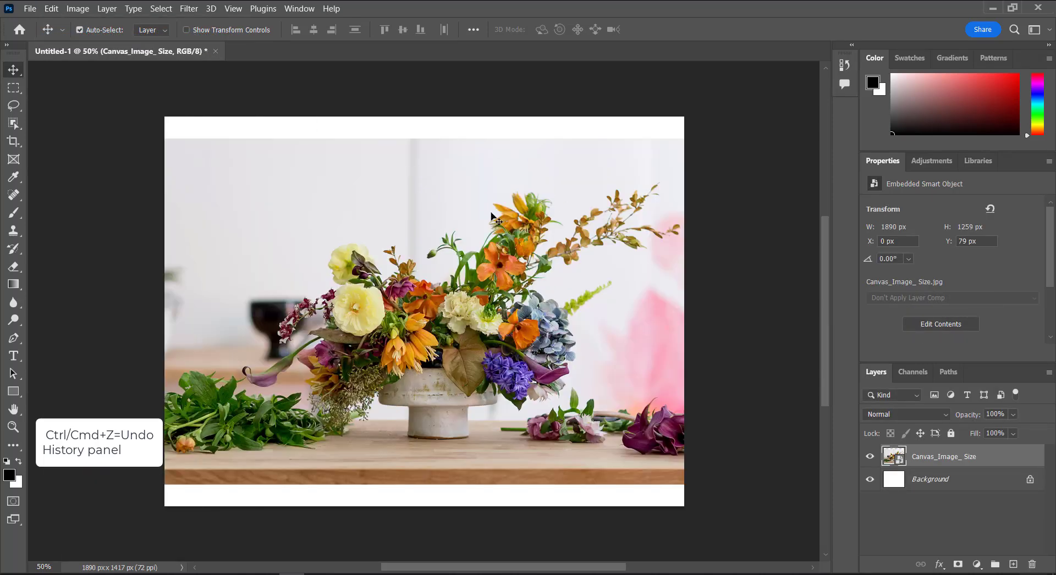
Show the History panel, enlarge it, and switch between the New and placed-photo states
click(843, 66)
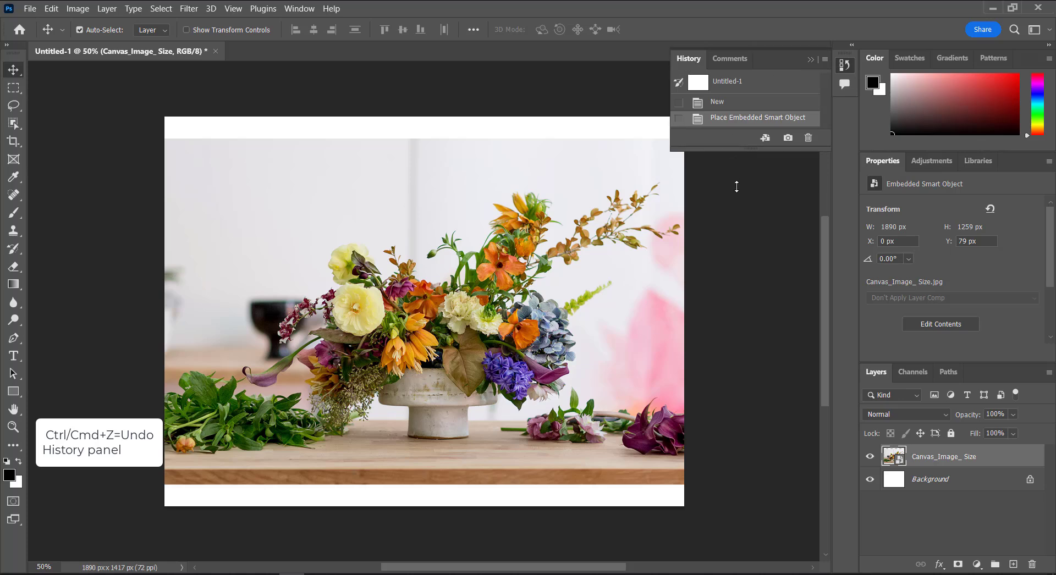
drag(731, 145, 726, 223)
click(750, 104)
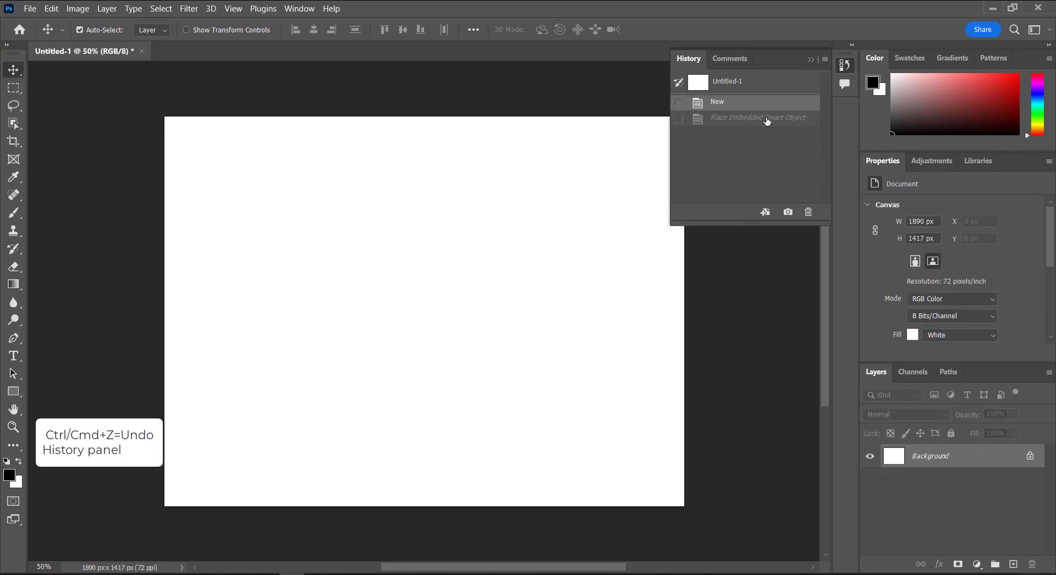
click(768, 118)
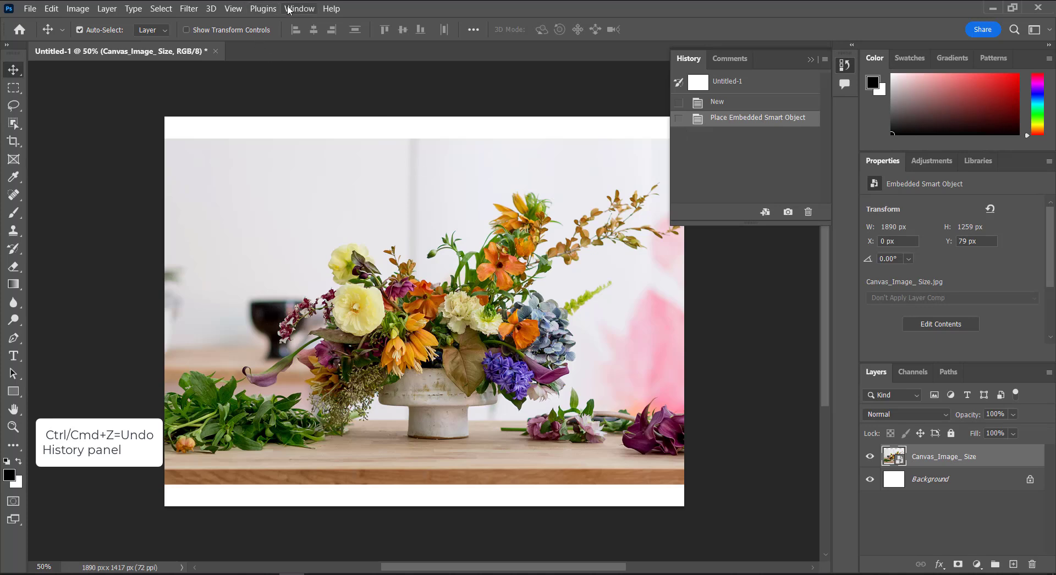
Revert to the New history state and collapse the History panel
click(297, 10)
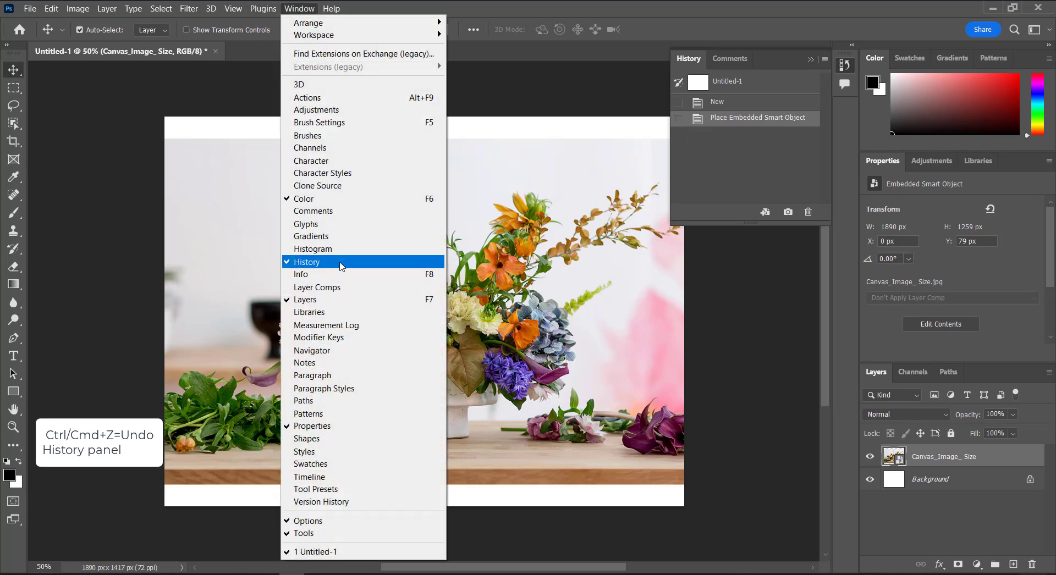
click(780, 171)
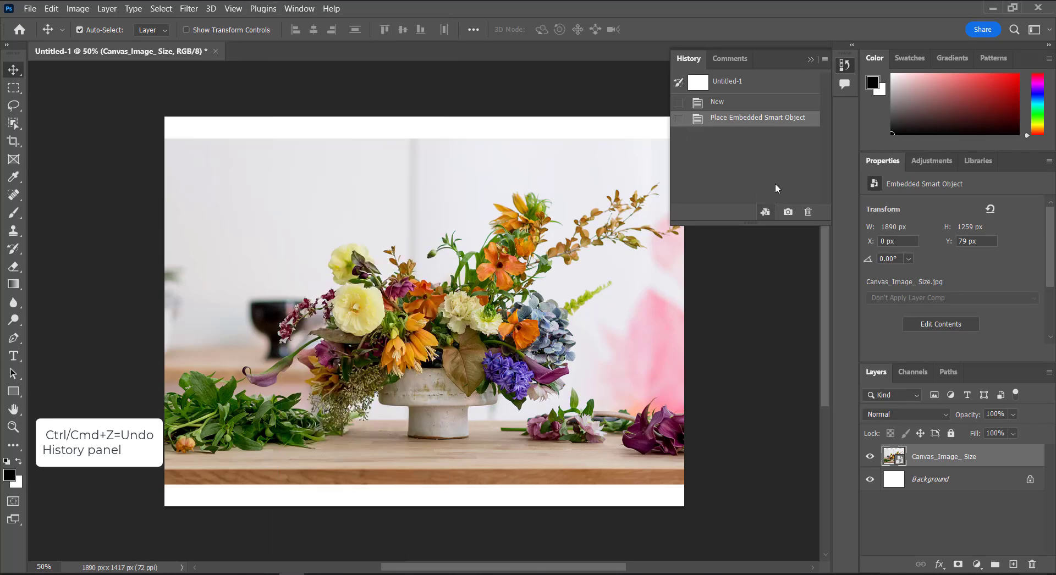
click(810, 61)
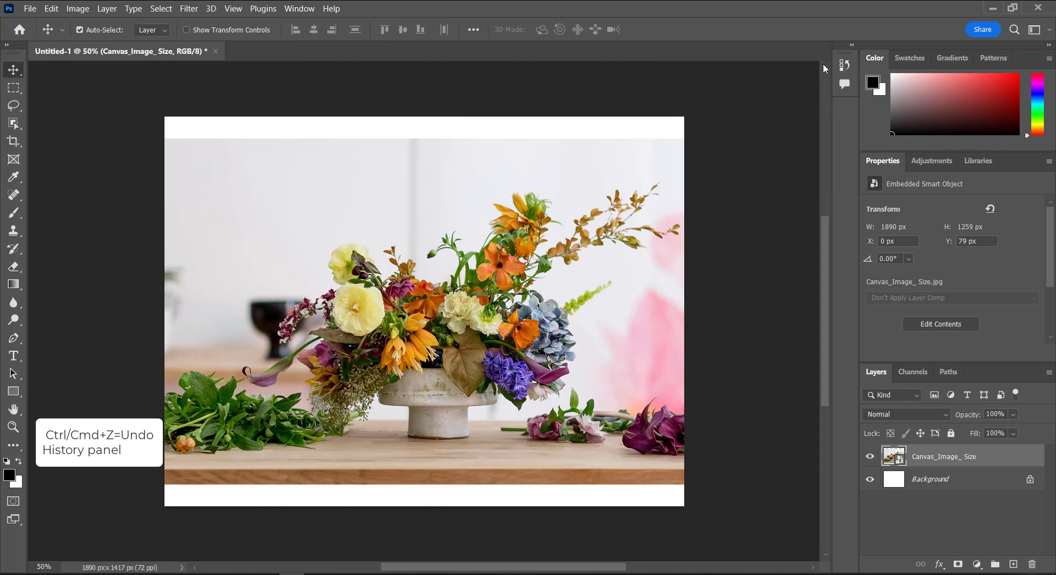
click(844, 64)
click(775, 106)
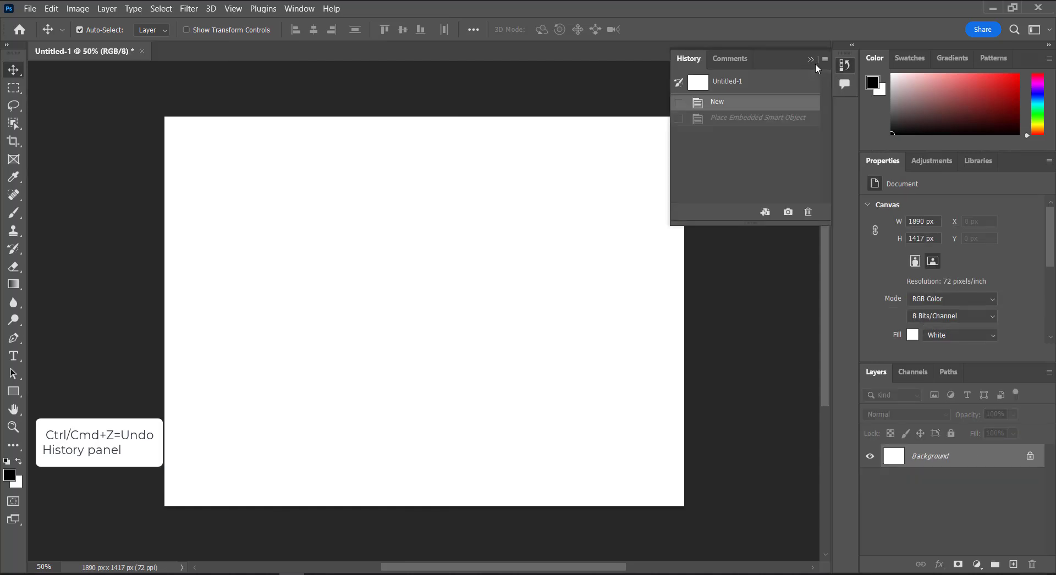
click(813, 61)
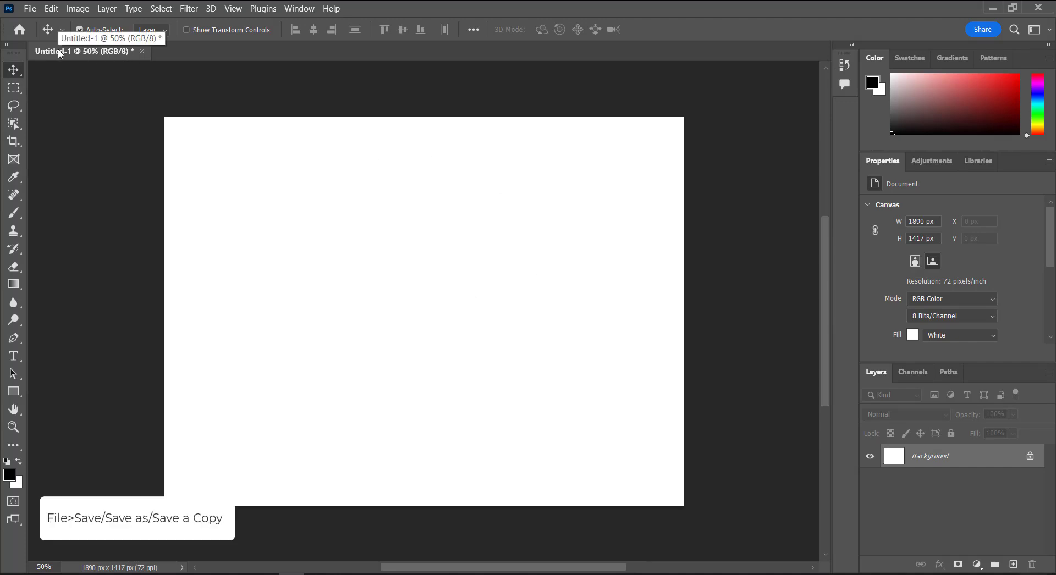
click(31, 9)
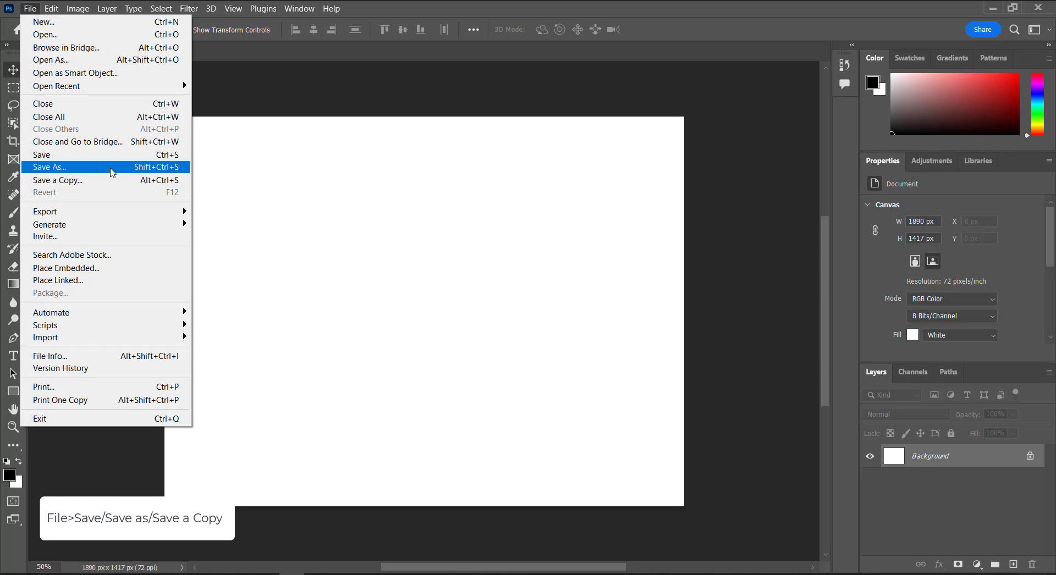
click(112, 167)
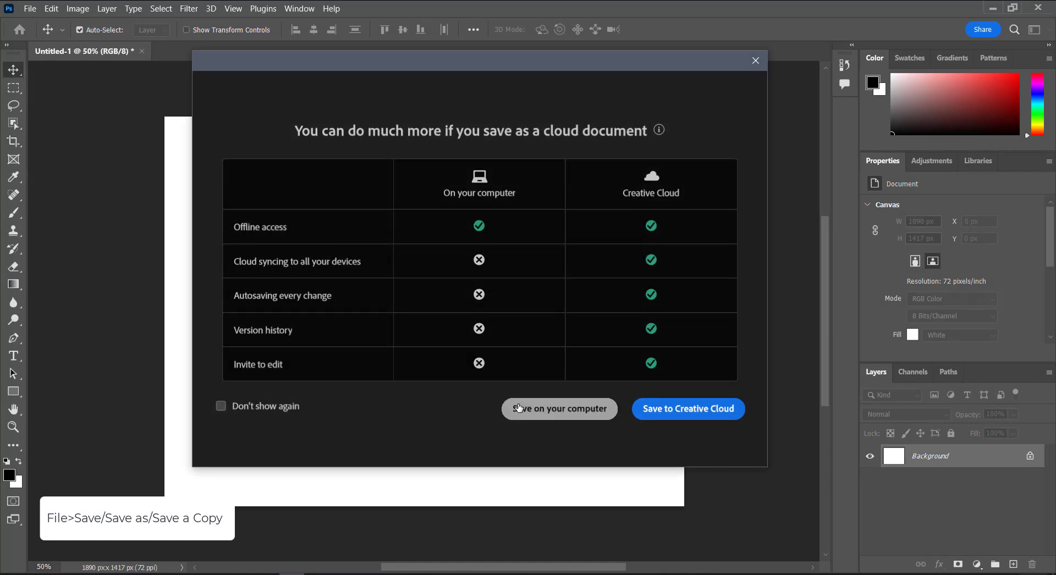
click(538, 410)
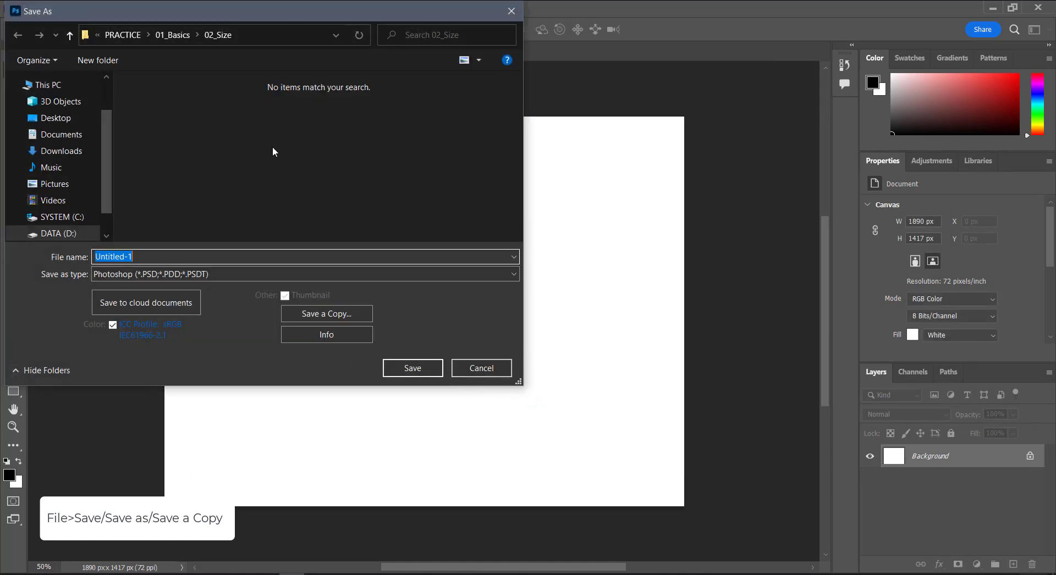
click(157, 275)
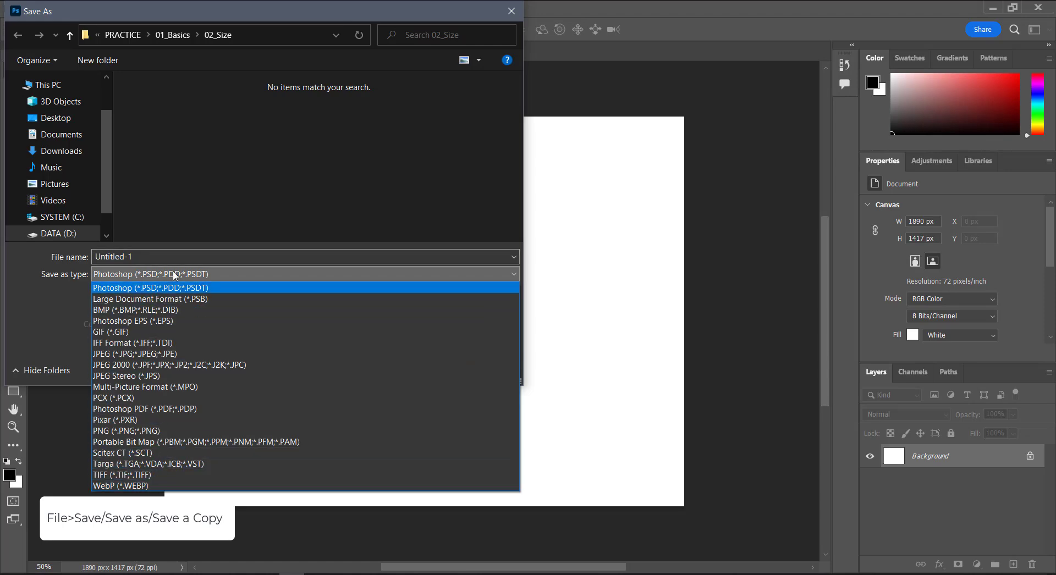
click(174, 275)
click(487, 370)
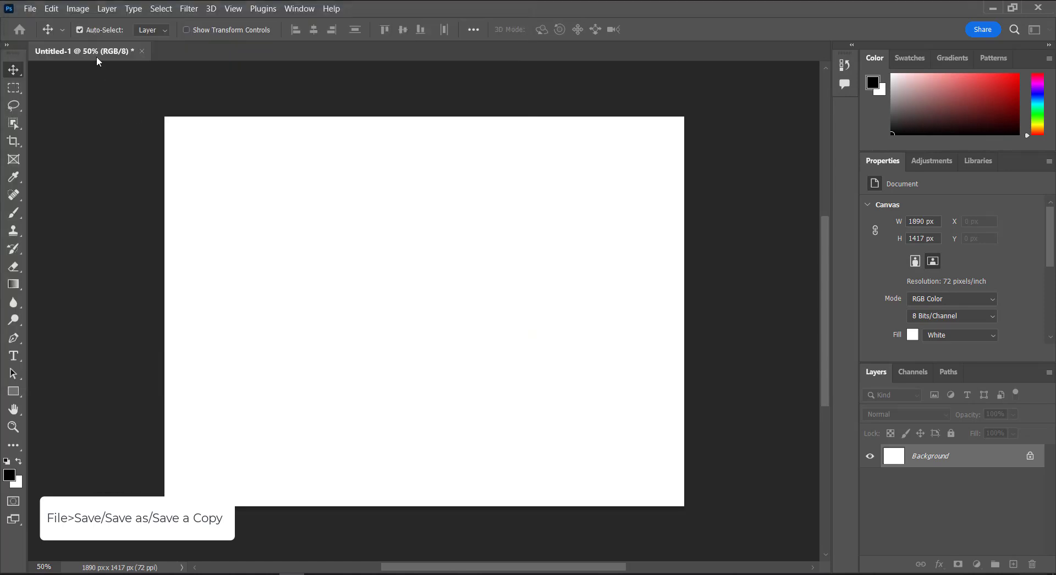
click(30, 8)
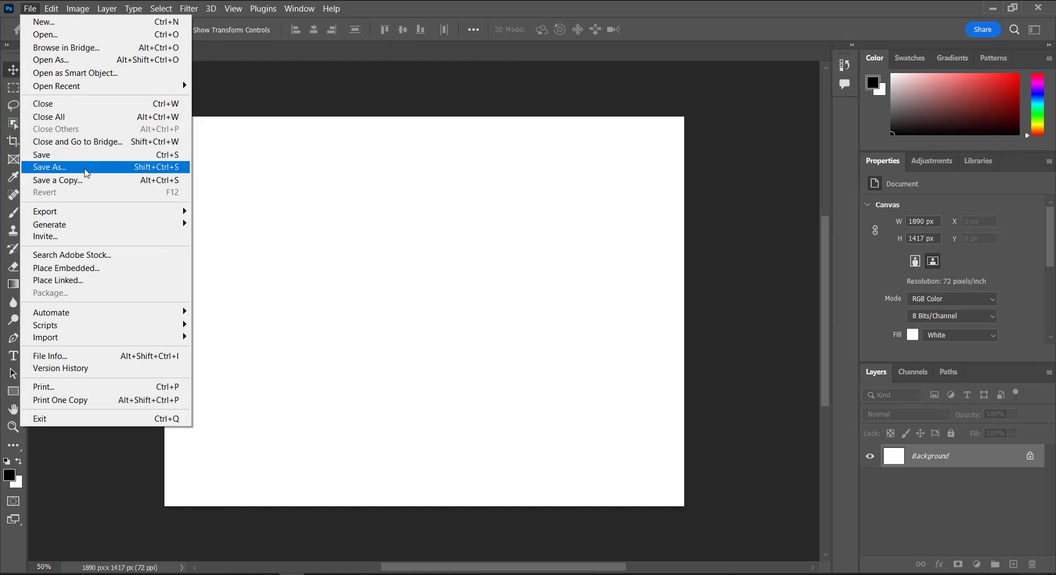
click(492, 206)
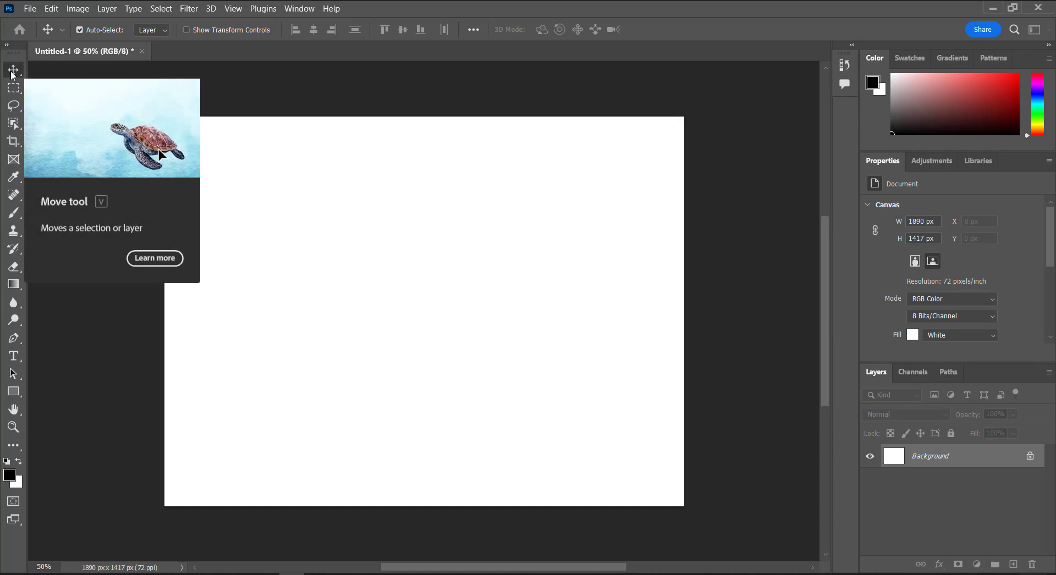
key(alt+Tab)
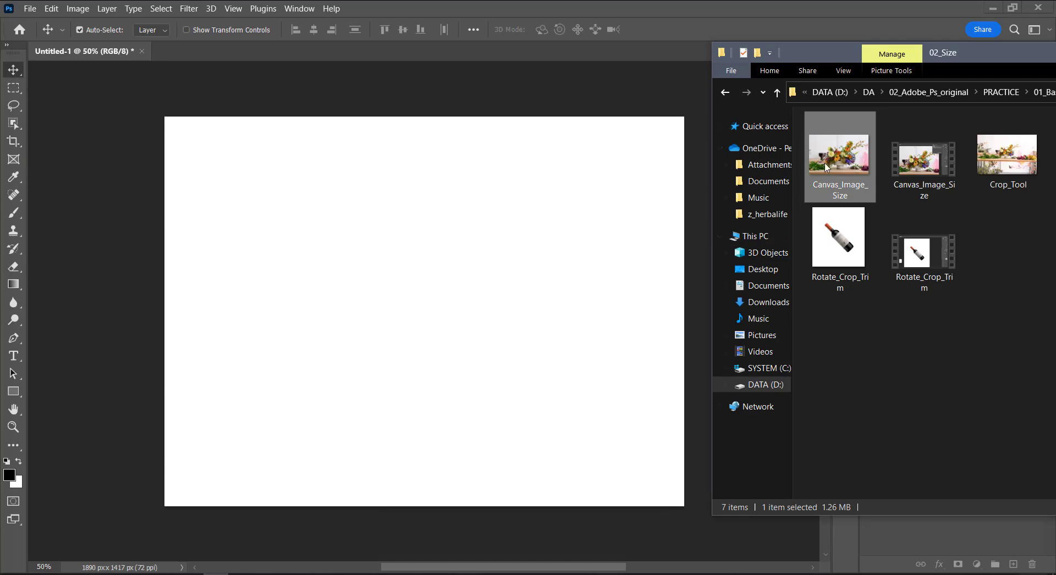
drag(826, 167, 402, 248)
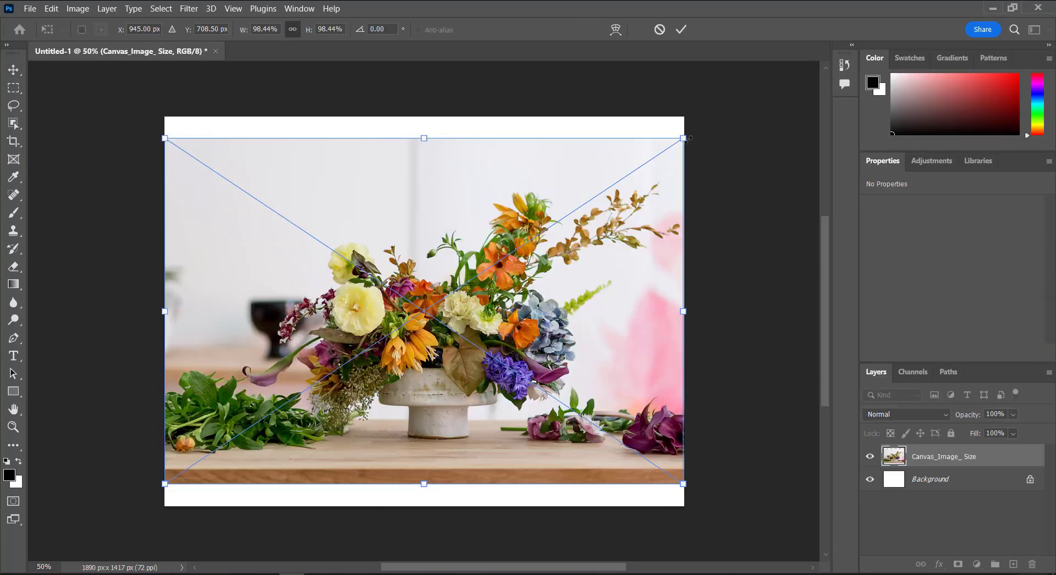
drag(688, 139, 429, 281)
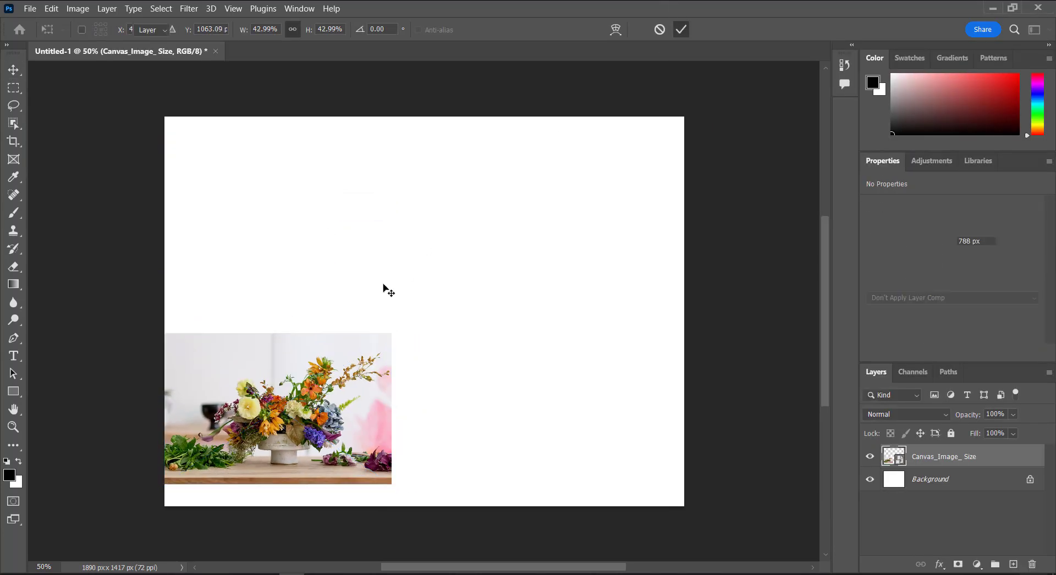
key(Return)
drag(344, 352, 427, 223)
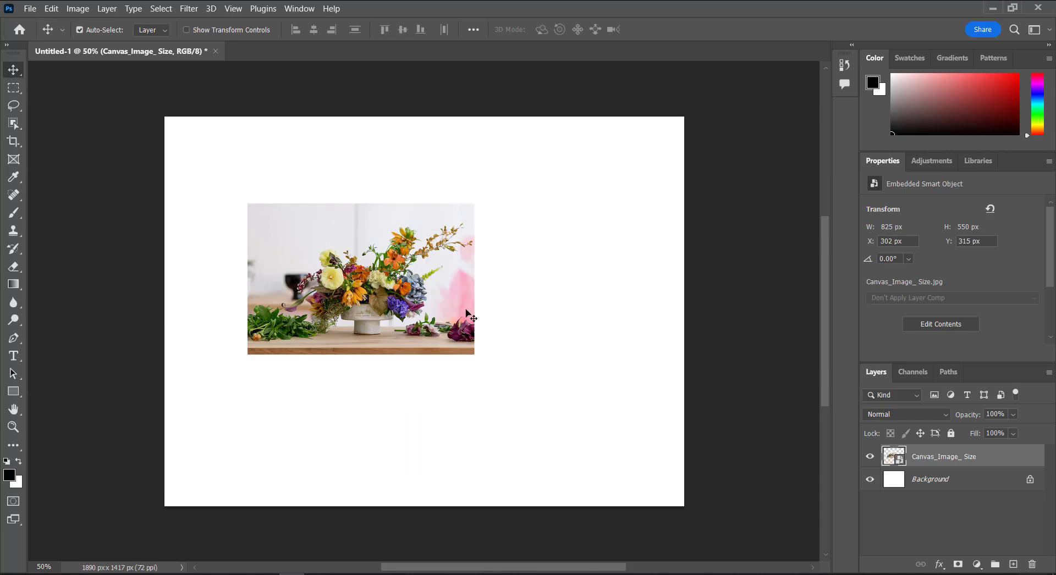
drag(467, 313, 616, 459)
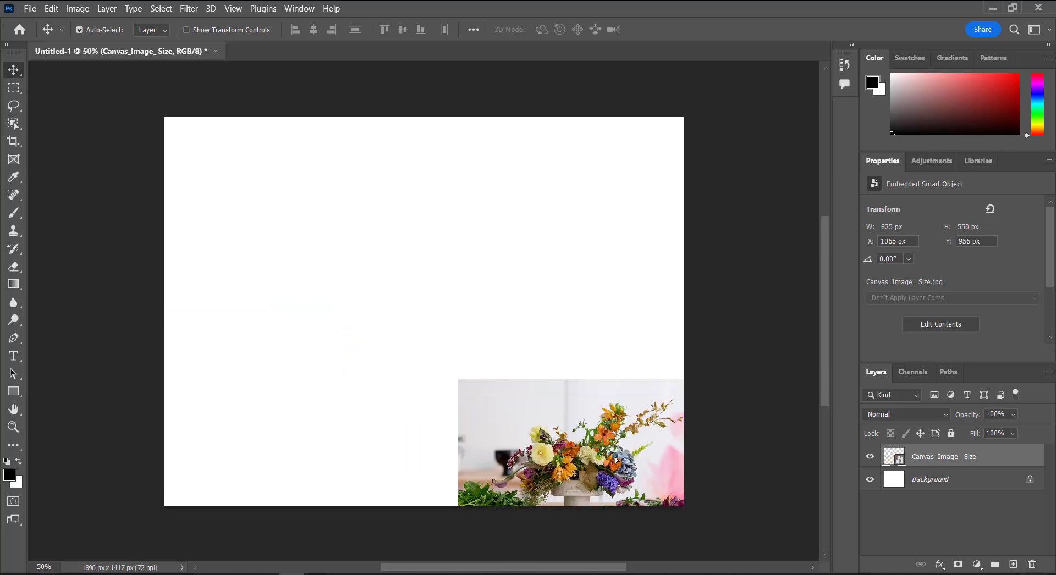
mouse_move(616, 460)
mouse_down()
mouse_move(427, 253)
mouse_move(560, 306)
mouse_up()
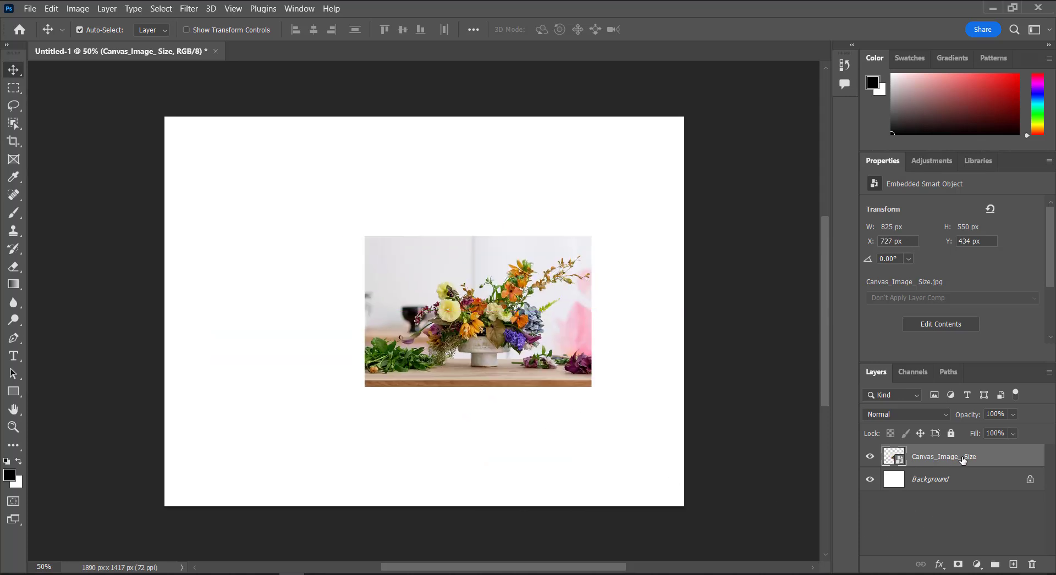
drag(962, 461, 1032, 564)
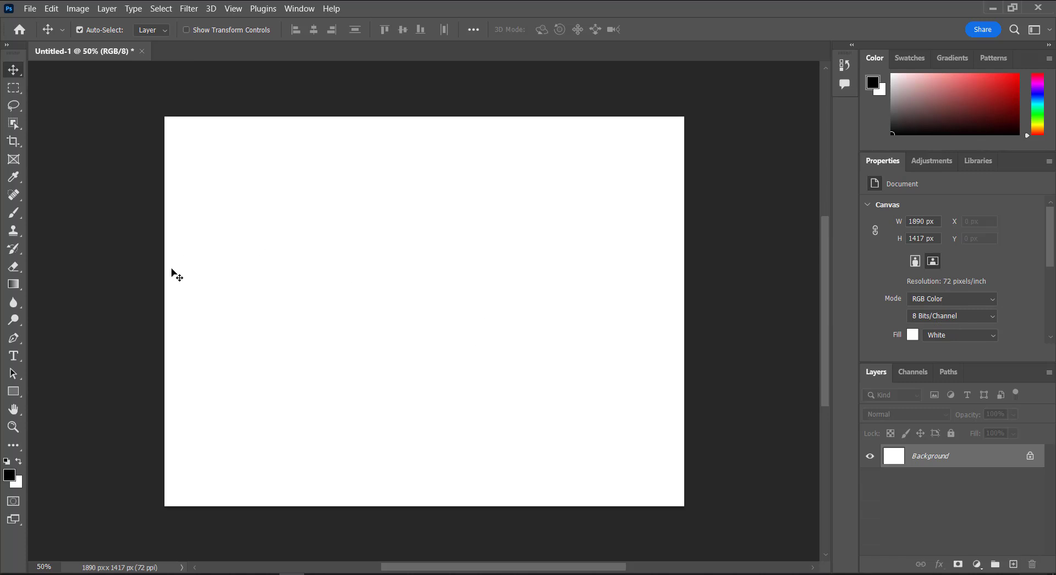
click(14, 426)
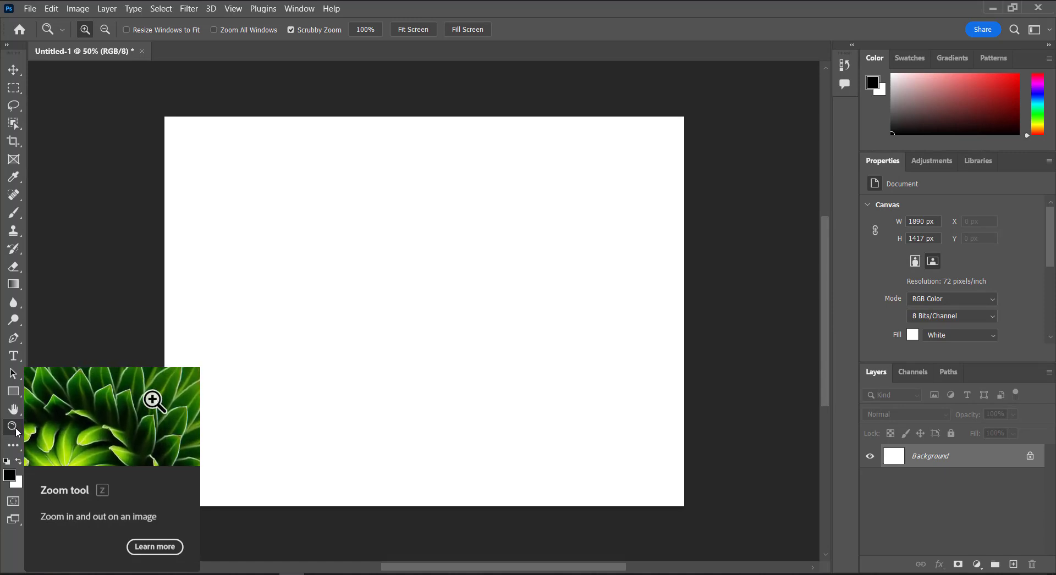
click(14, 70)
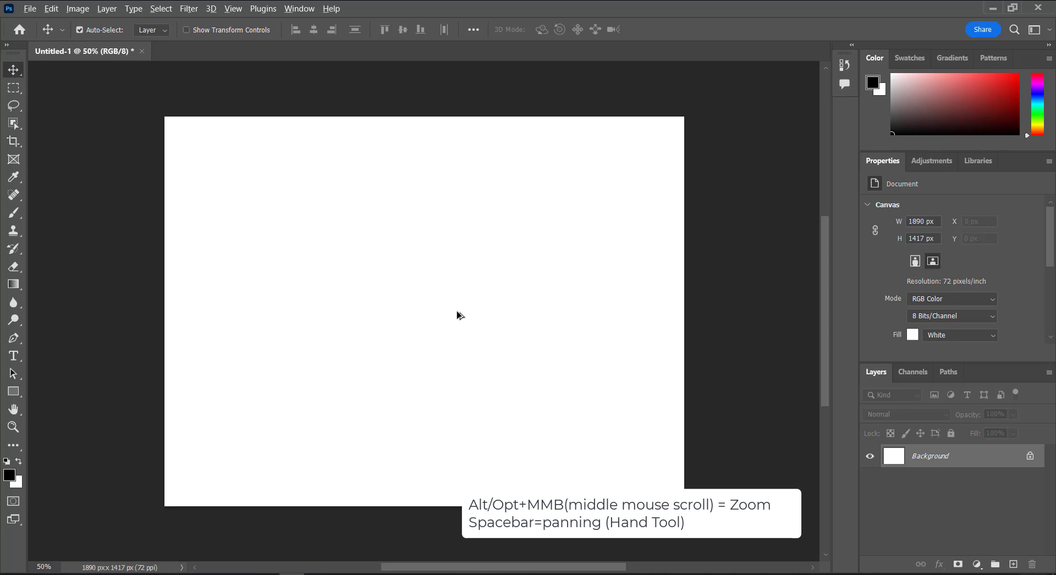
scroll(457, 317, up, 2)
scroll(458, 313, up, 2)
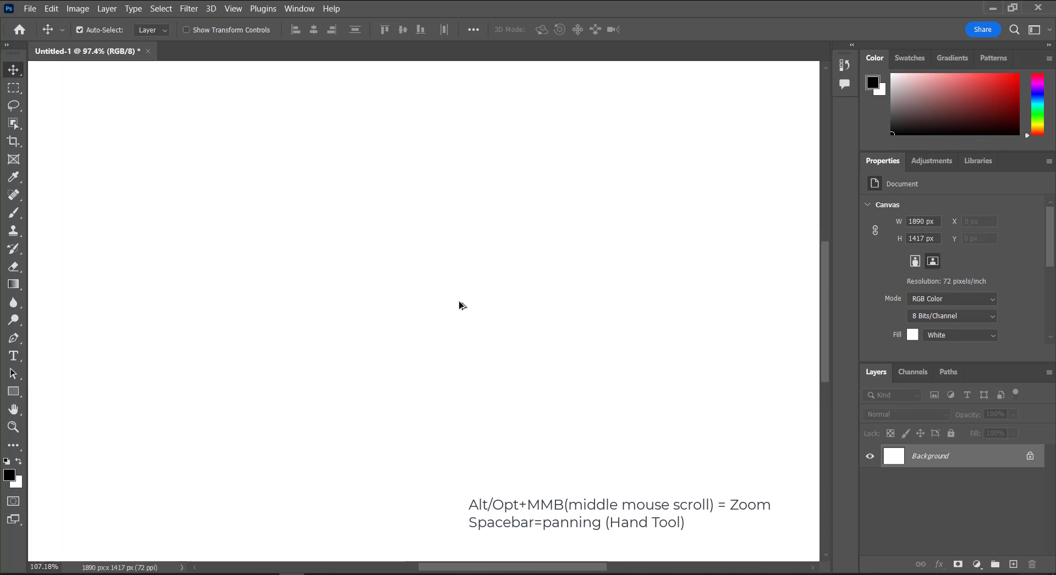
scroll(457, 301, down, 2)
scroll(648, 394, up, 2)
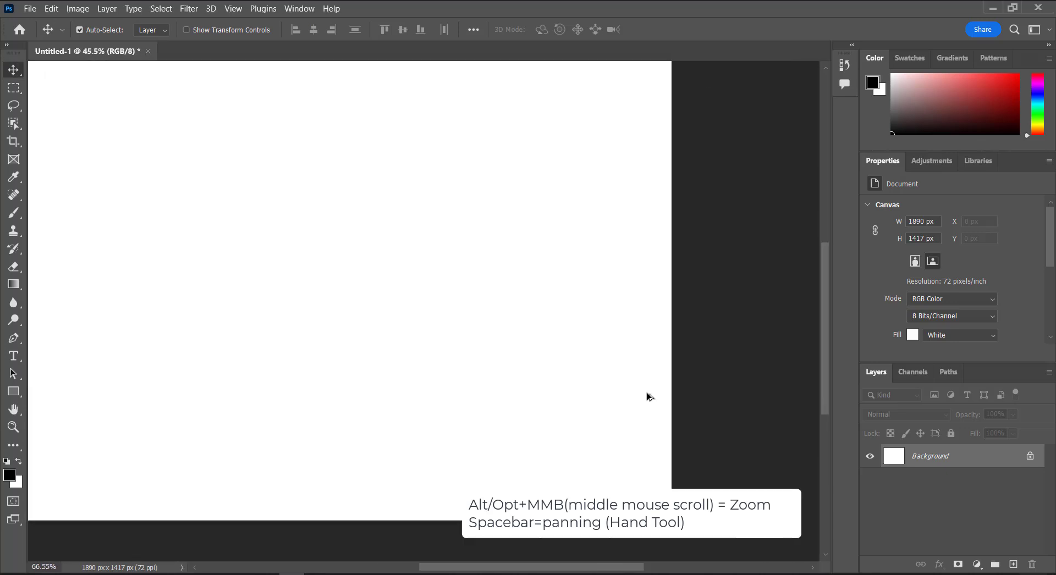
scroll(455, 340, down, 2)
scroll(177, 159, up, 2)
scroll(177, 141, up, 1)
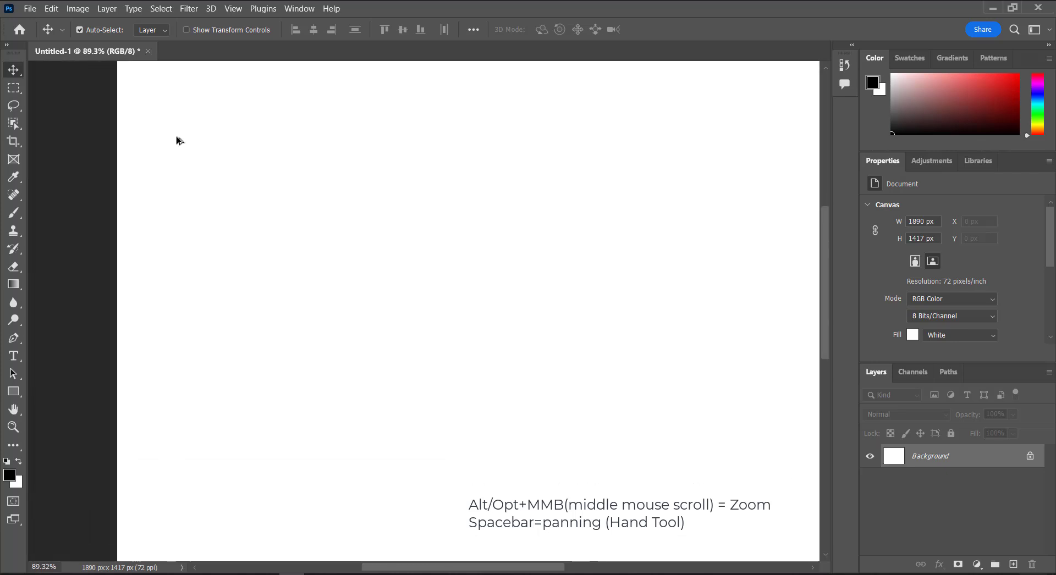
scroll(226, 210, down, 3)
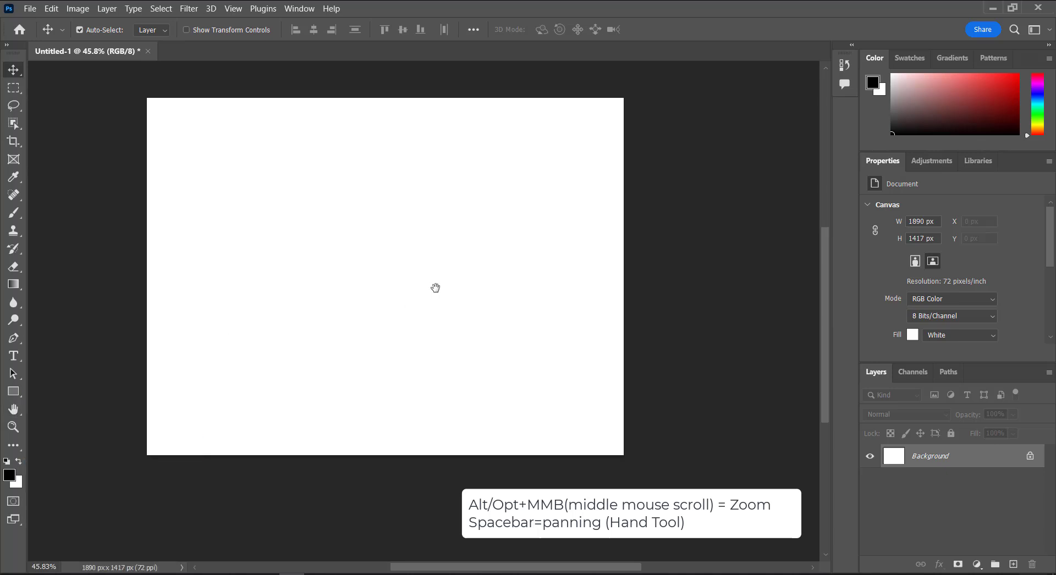
mouse_move(440, 304)
mouse_down()
mouse_move(619, 429)
mouse_move(684, 275)
mouse_move(354, 226)
mouse_move(134, 396)
mouse_move(622, 366)
mouse_move(447, 474)
mouse_move(512, 299)
mouse_up()
scroll(440, 311, up, 3)
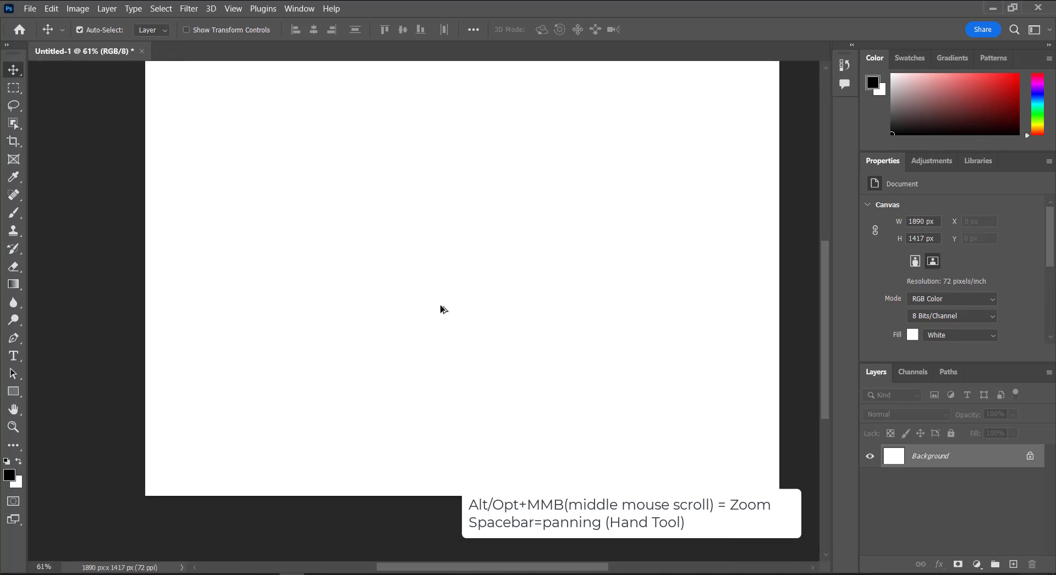
scroll(442, 310, up, 3)
mouse_move(408, 427)
mouse_down()
mouse_move(620, 295)
mouse_move(519, 368)
mouse_move(450, 354)
mouse_move(414, 255)
mouse_move(384, 266)
mouse_move(344, 201)
mouse_up()
scroll(448, 278, down, 3)
scroll(448, 278, down, 3)
drag(453, 257, 449, 407)
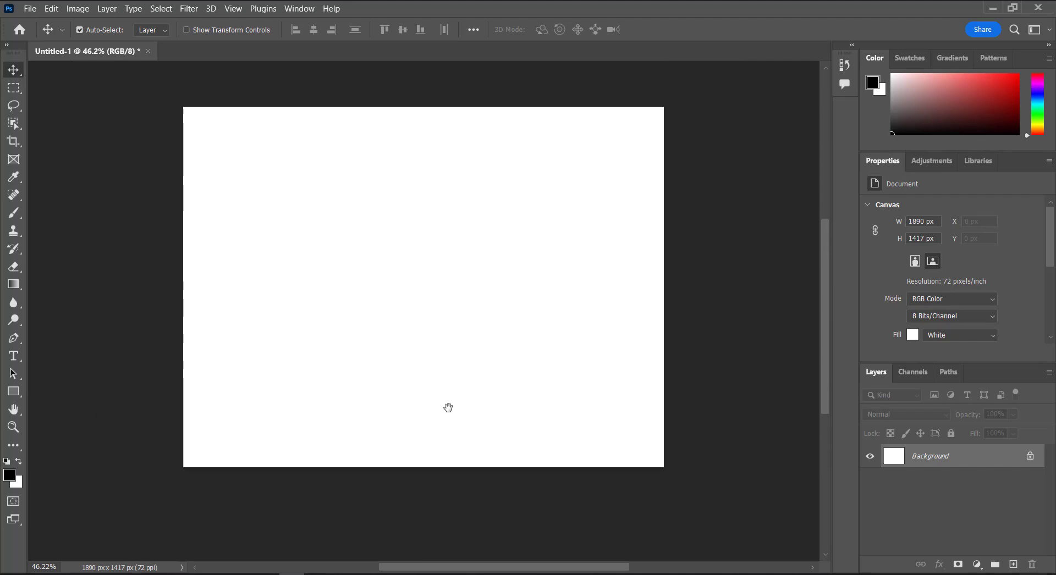